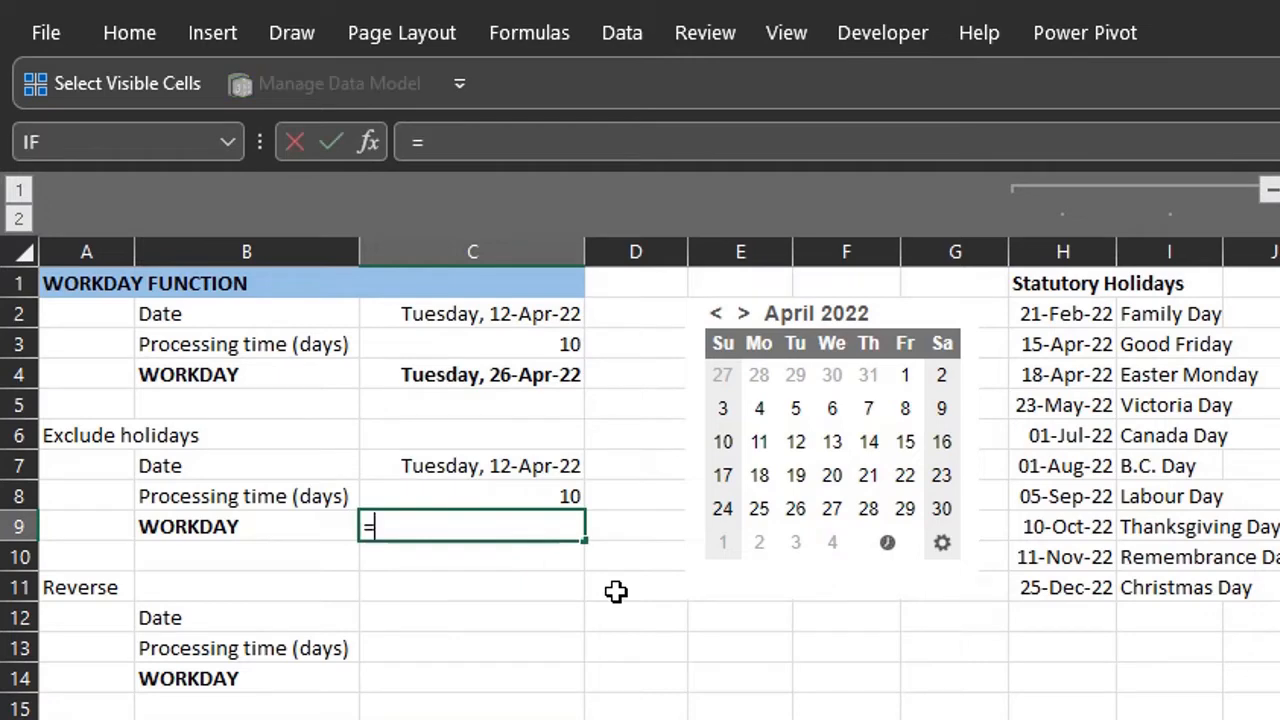
- Complete the formula in C9 as =WORKDAY(C7,C8,H2:H11) to exclude the statutory holidays
key(Tab)
click(570, 474)
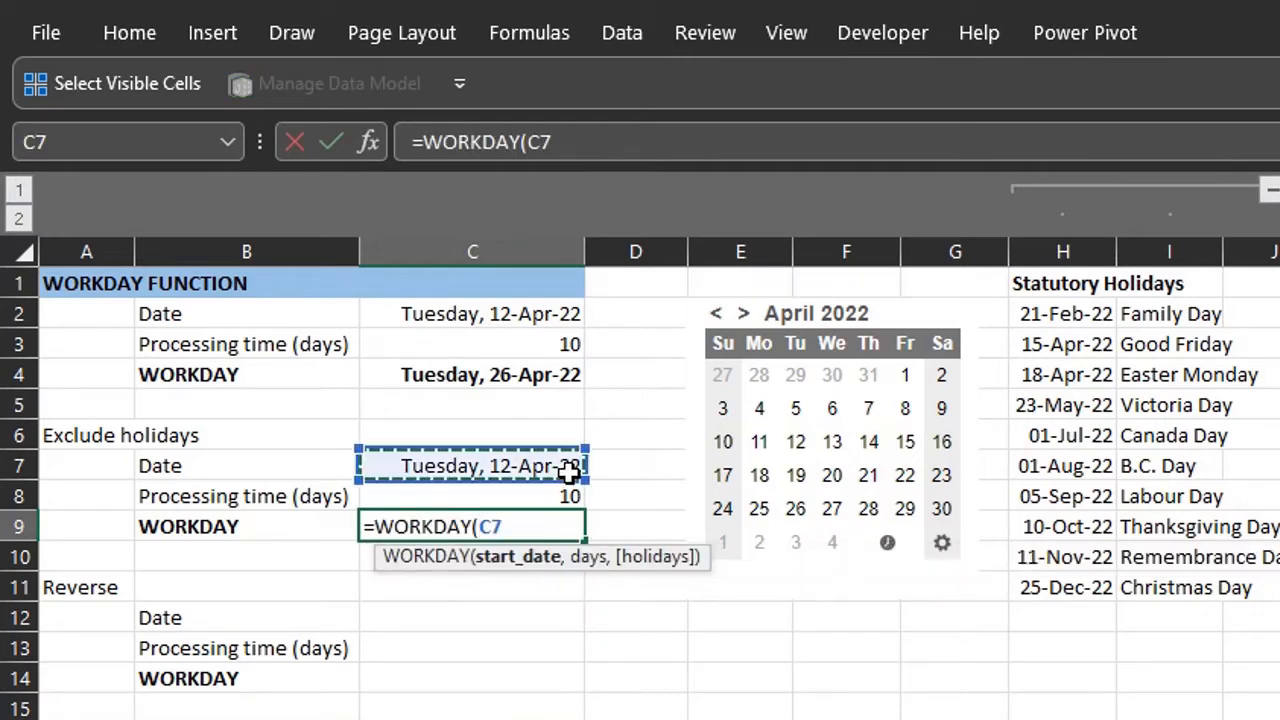
text(,)
click(565, 494)
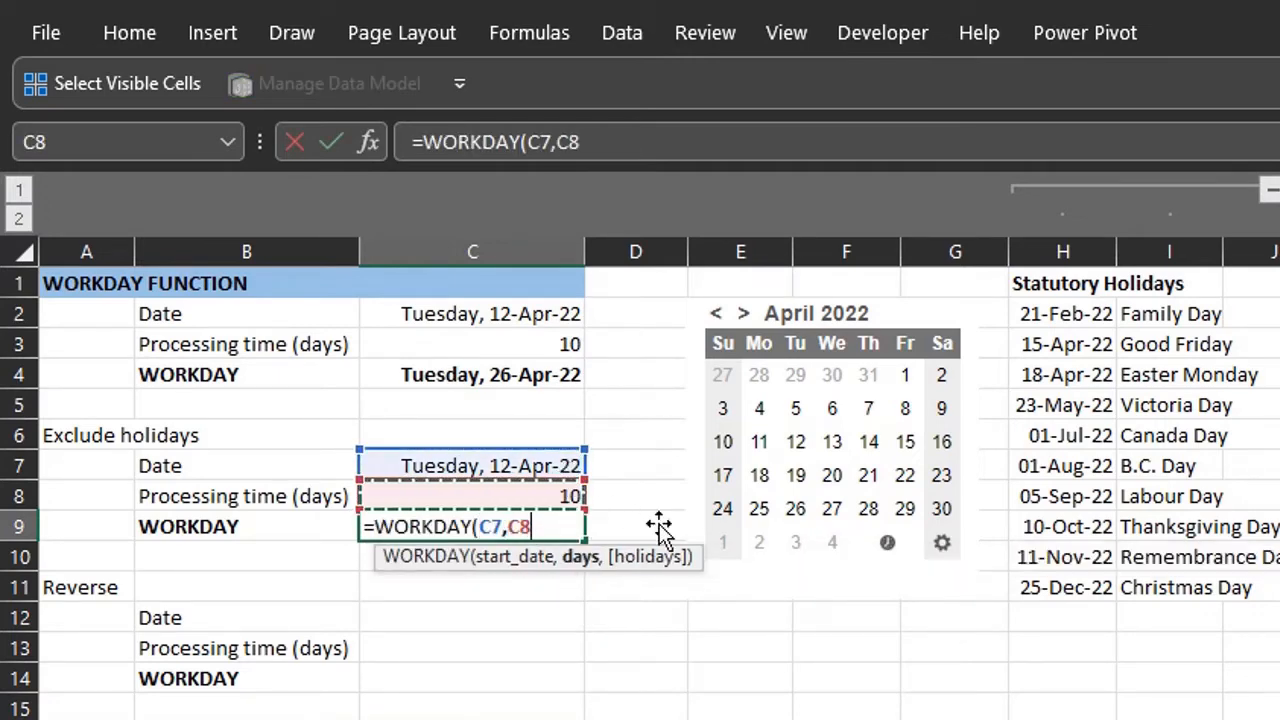
text(,)
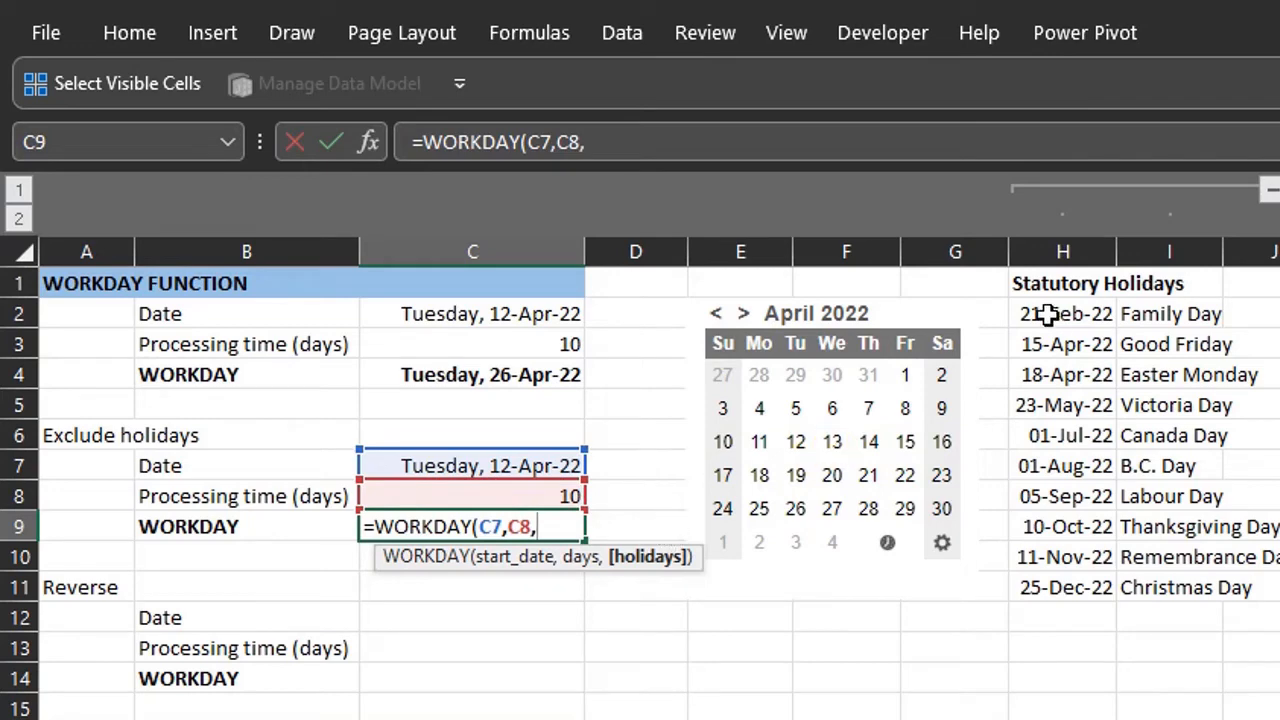
drag(1048, 314, 1046, 594)
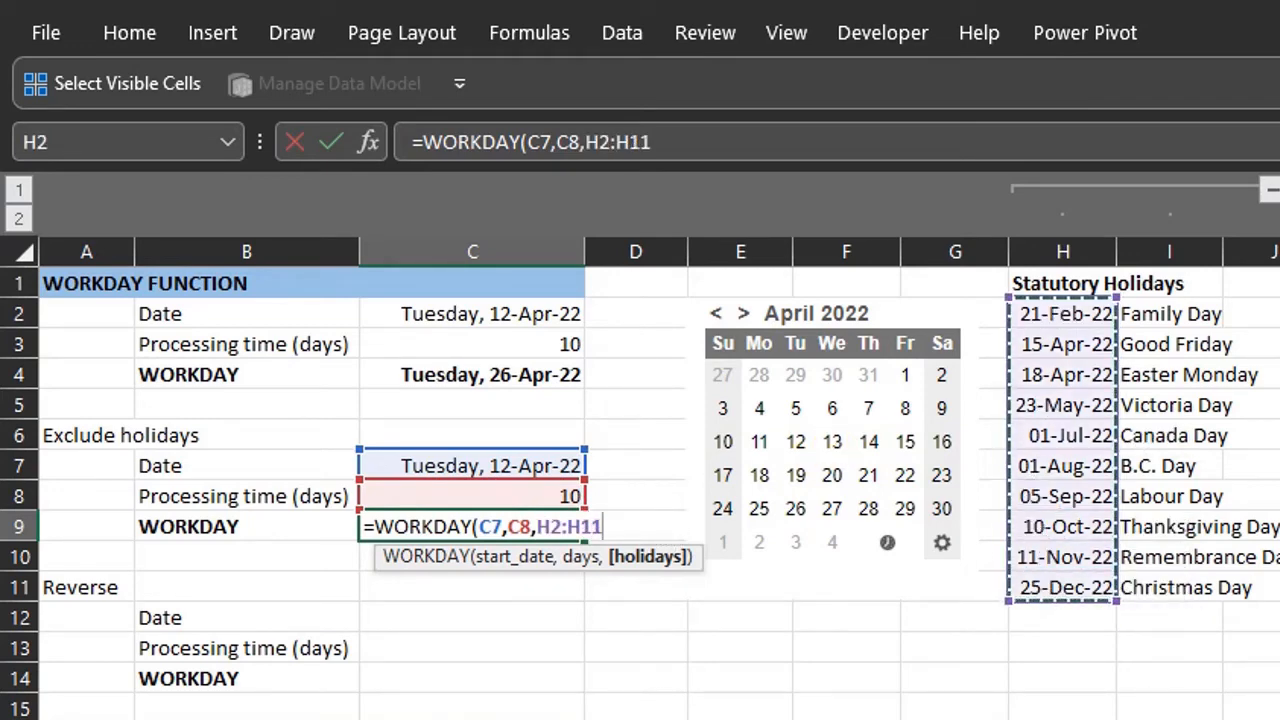
text())
key(Return)
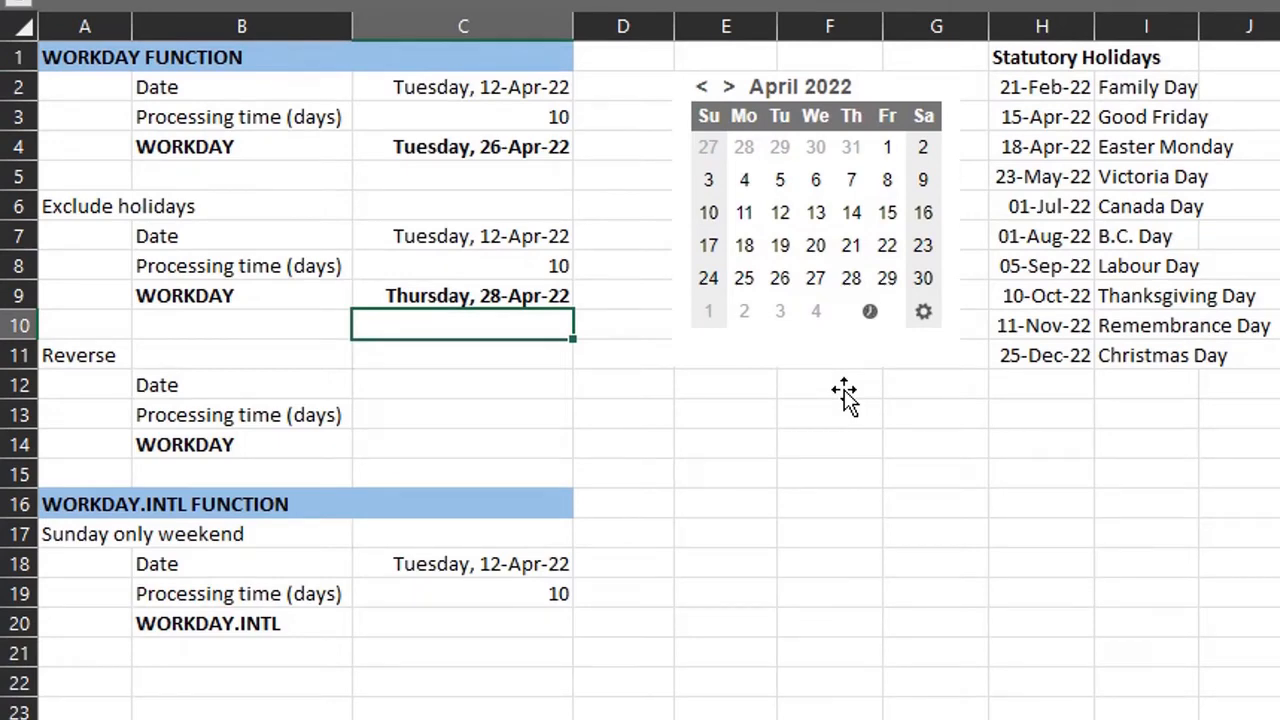
- Make the reverse Date cell C12 reference the holiday-adjusted WORKDAY result in C9
click(553, 394)
text(=)
key(Up)
key(Up)
key(Up)
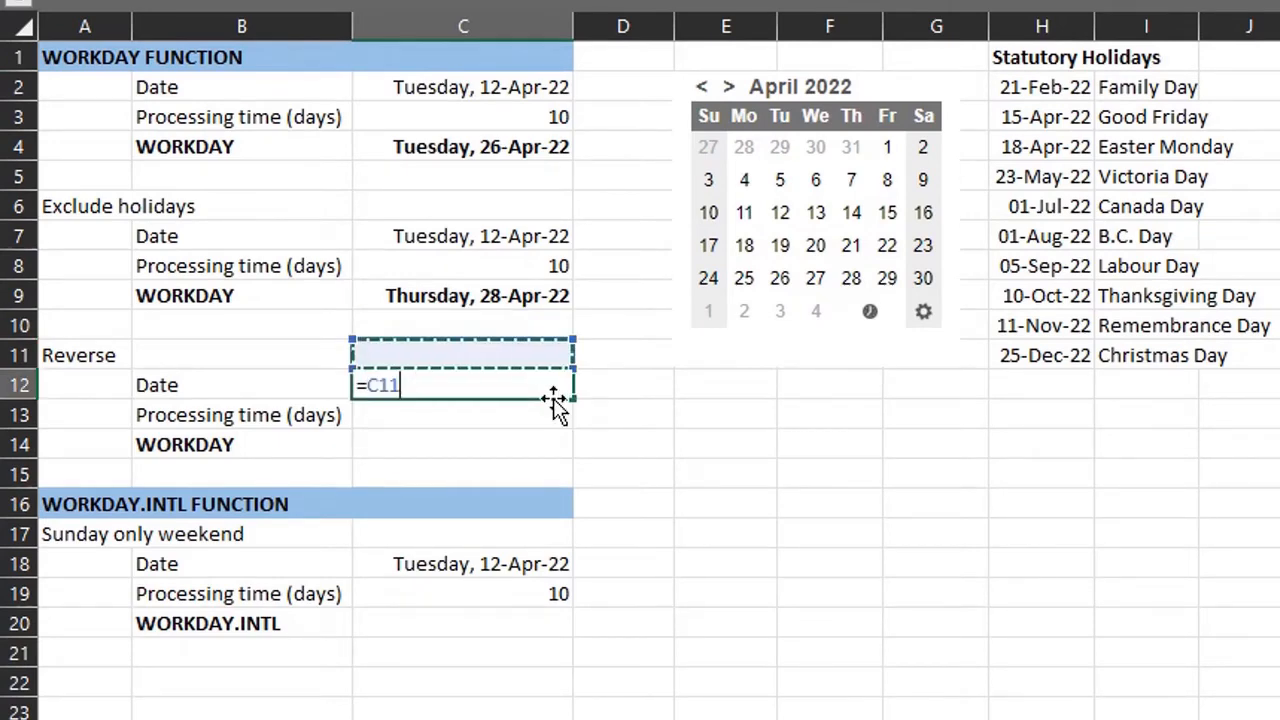
key(Return)
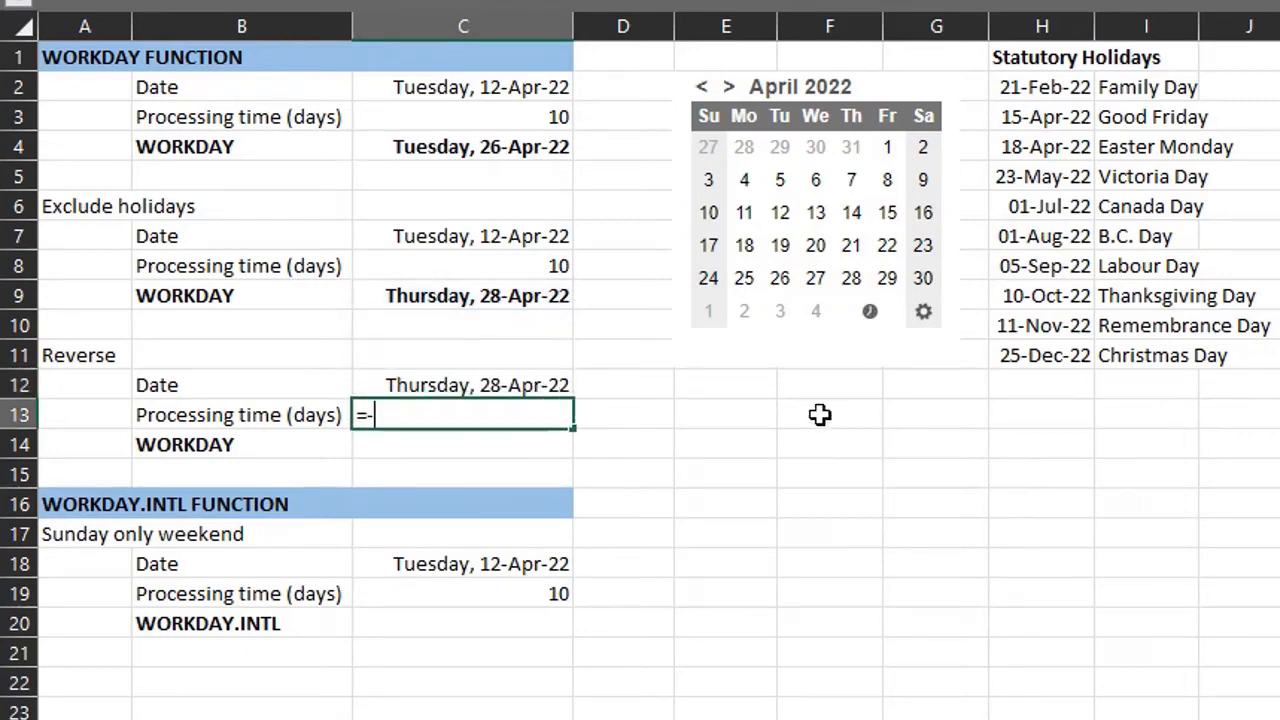
- Set the reverse processing time in C13 to =-C8
text(=-)
click(570, 264)
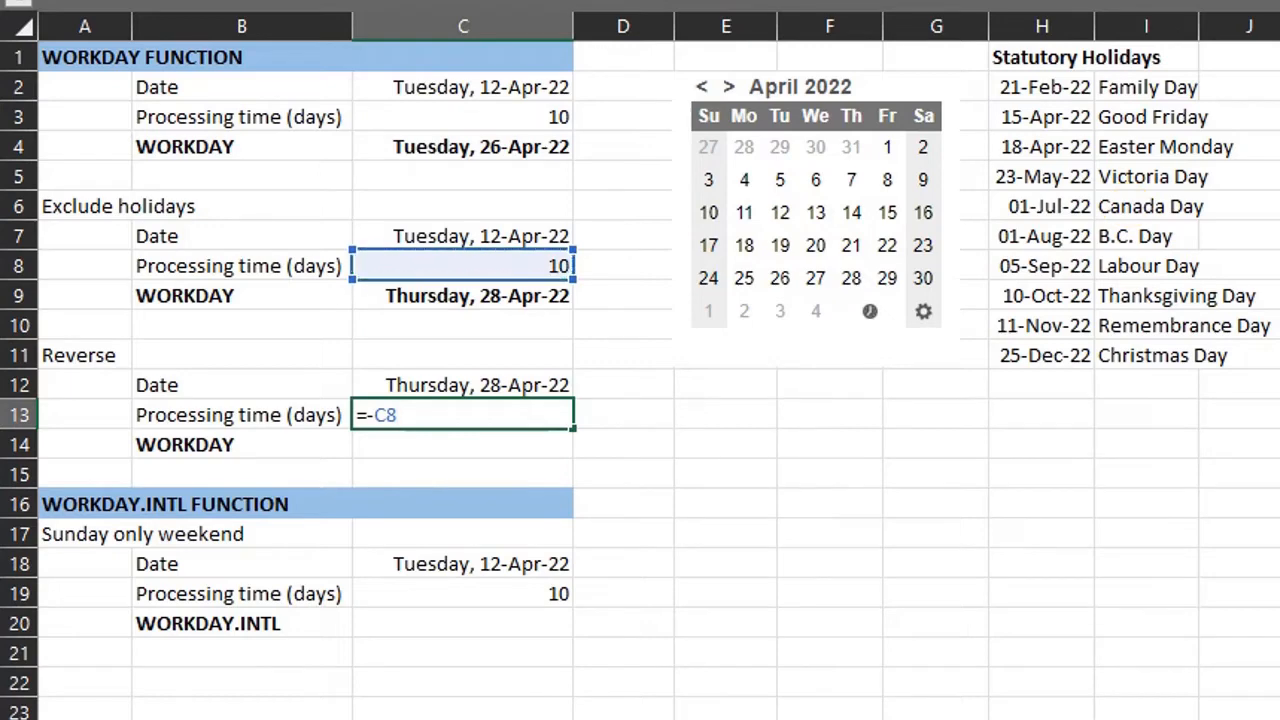
key(Return)
- Enter =WORKDAY(C12,C13,H2:H11) in C14 to calculate the date backwards excluding holidays
text(=wor)
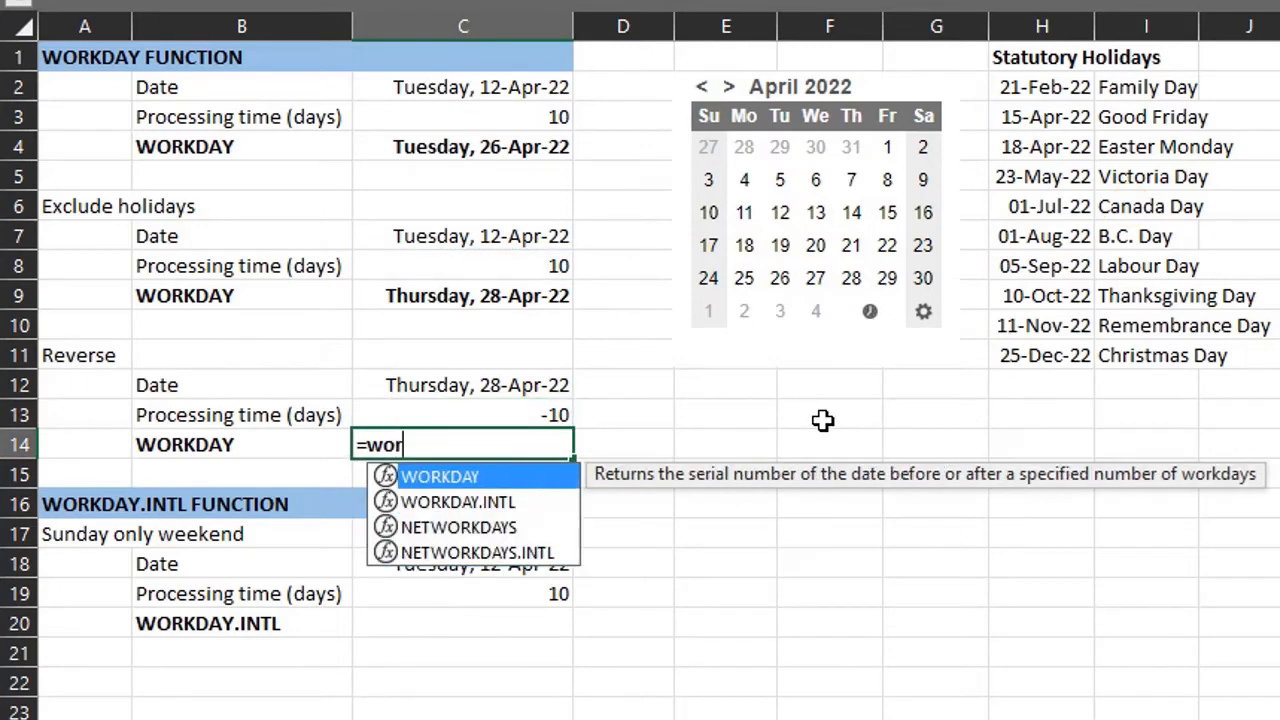
key(Tab)
click(558, 385)
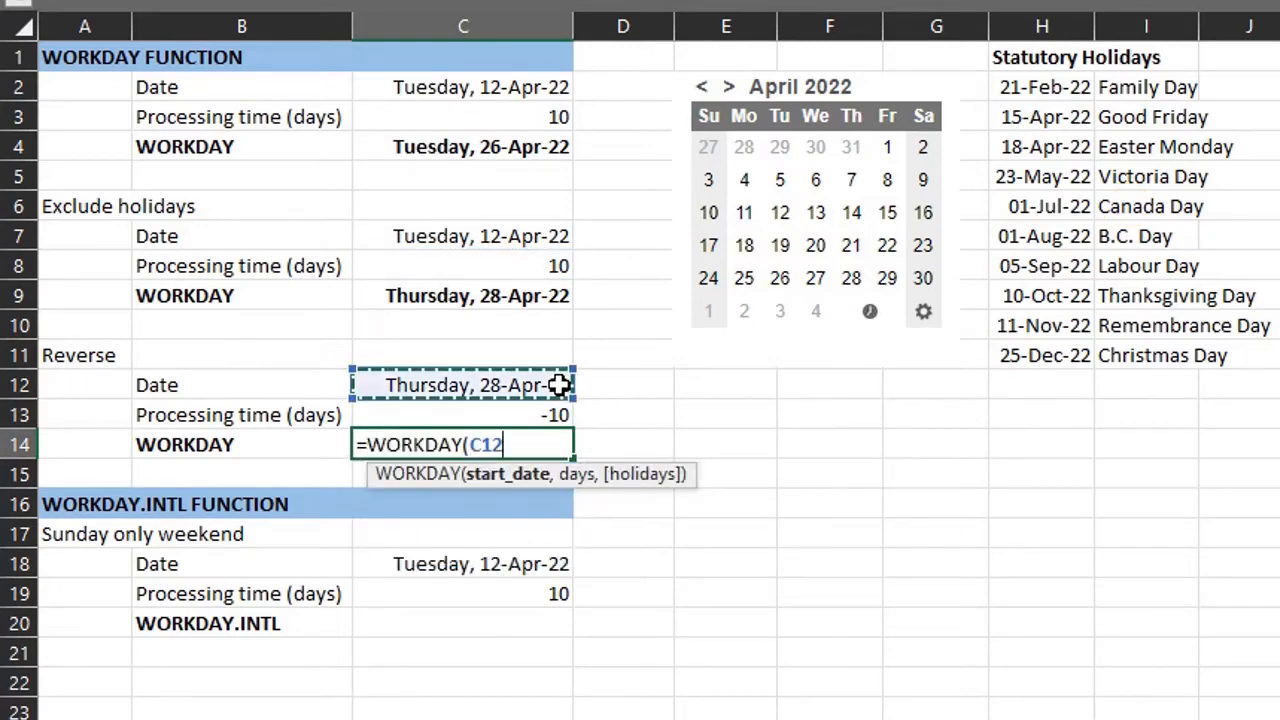
text(,)
click(555, 415)
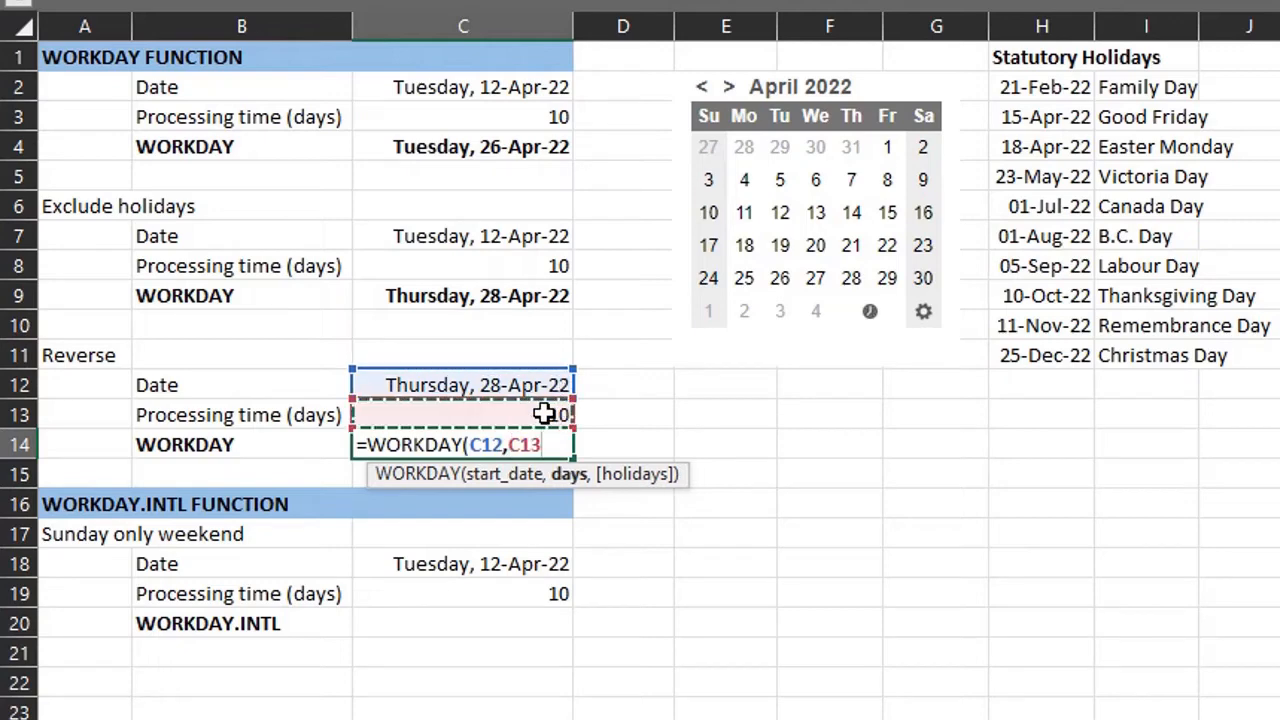
text(,)
drag(1055, 87, 1048, 362)
key(Return)
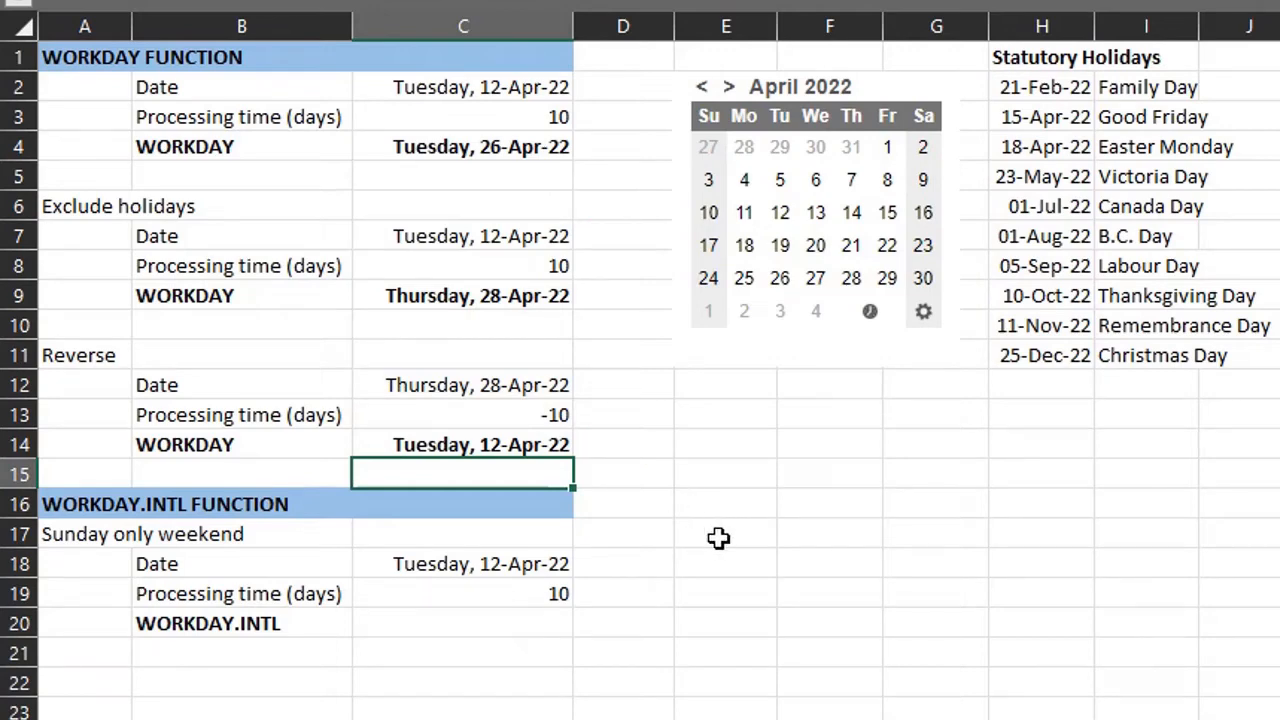
- Start a WORKDAY.INTL formula in C20 using C18 as start date and C19 as days
click(565, 626)
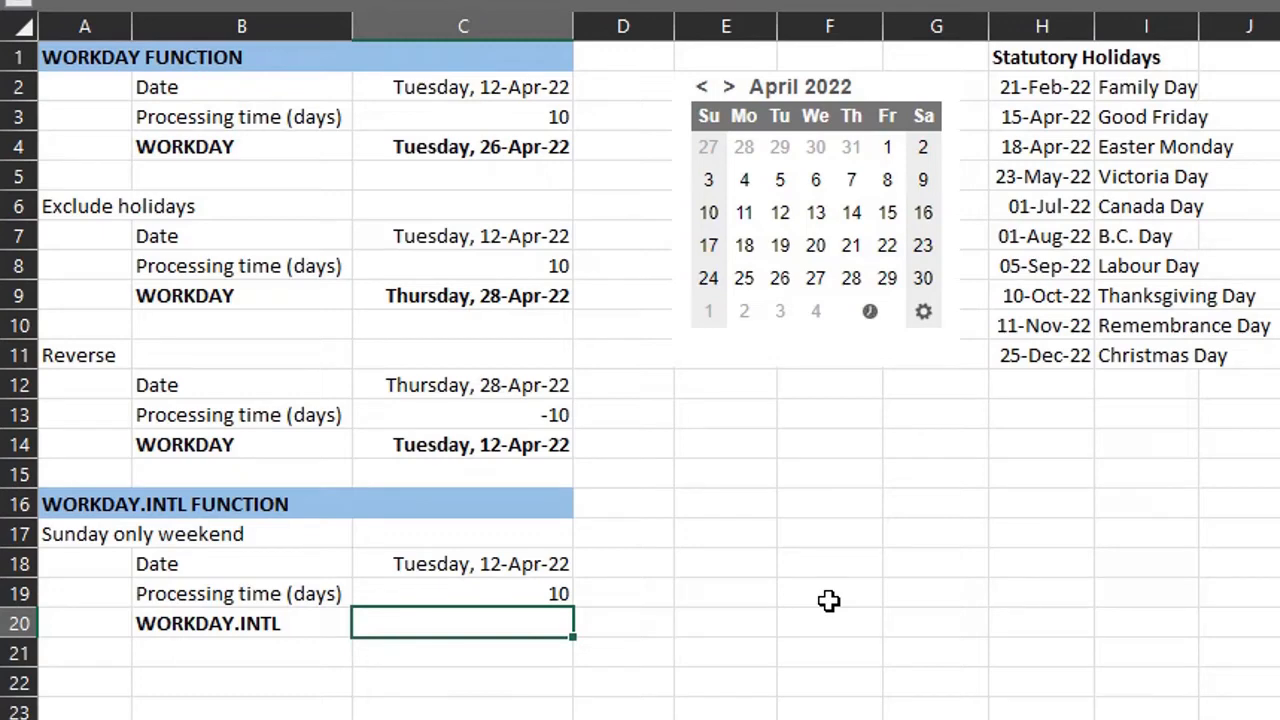
text(wor)
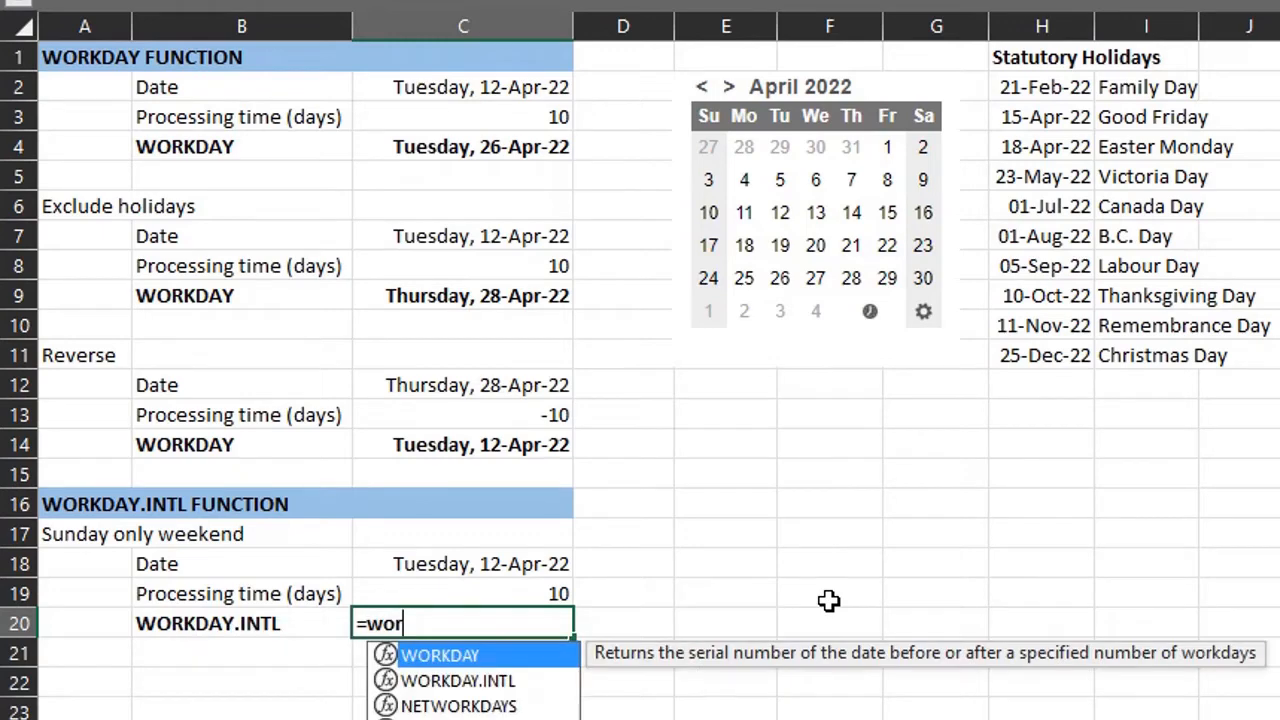
key(Down)
key(Tab)
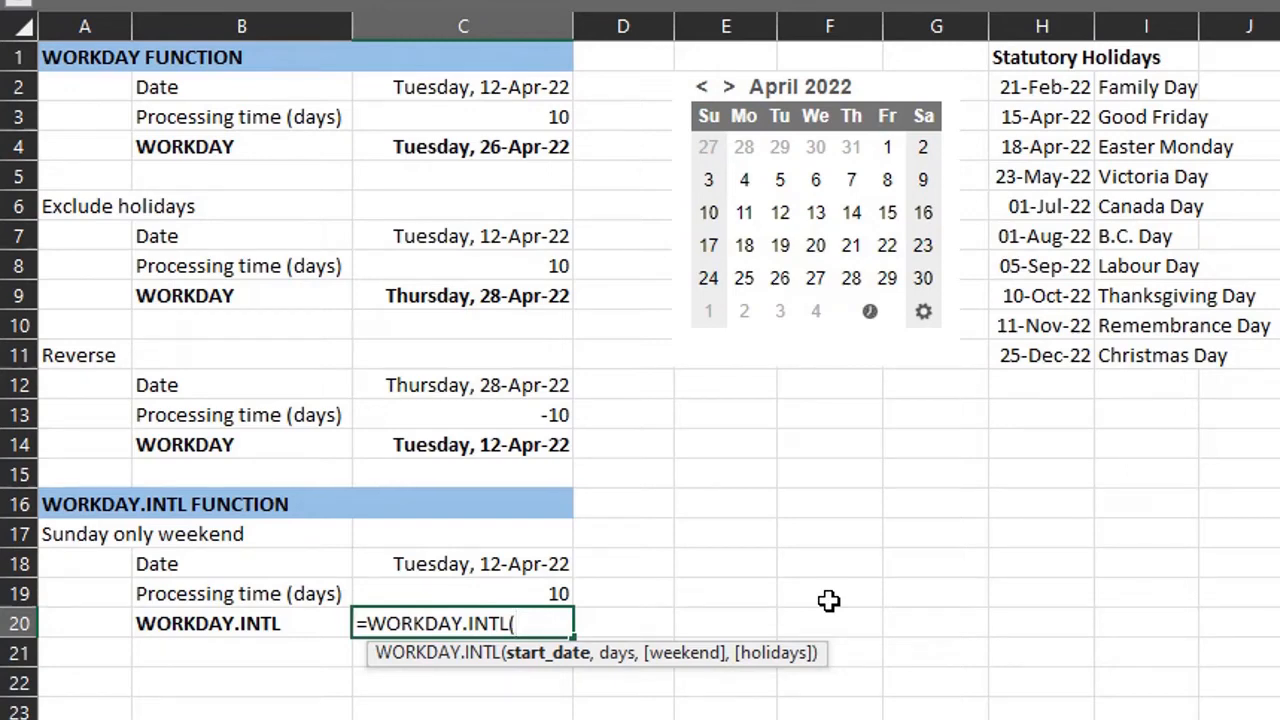
click(567, 562)
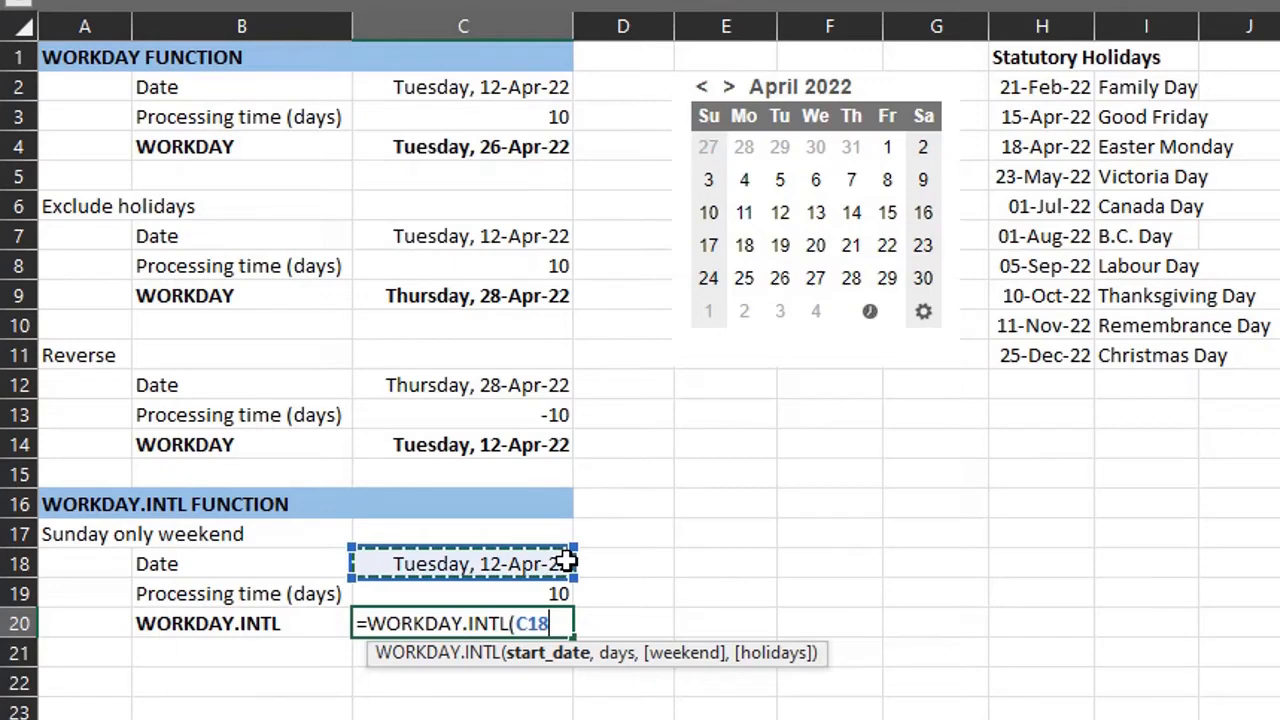
text(,)
click(571, 593)
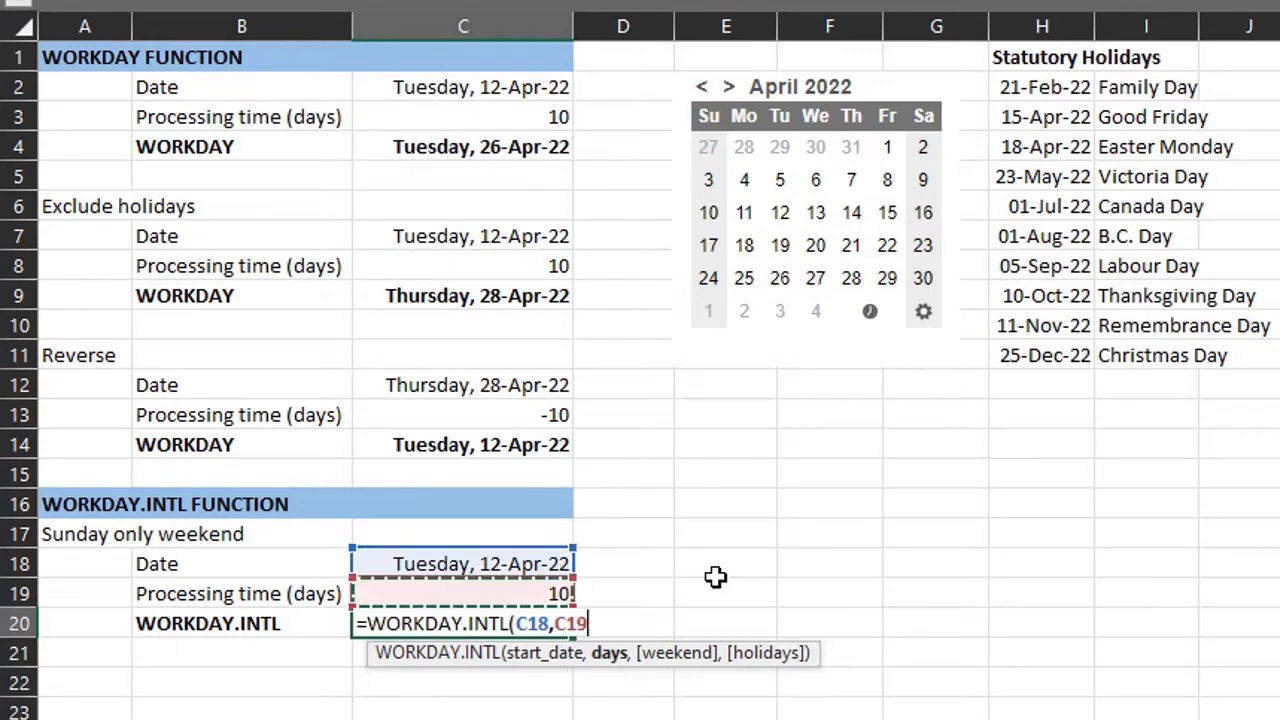
text(,)
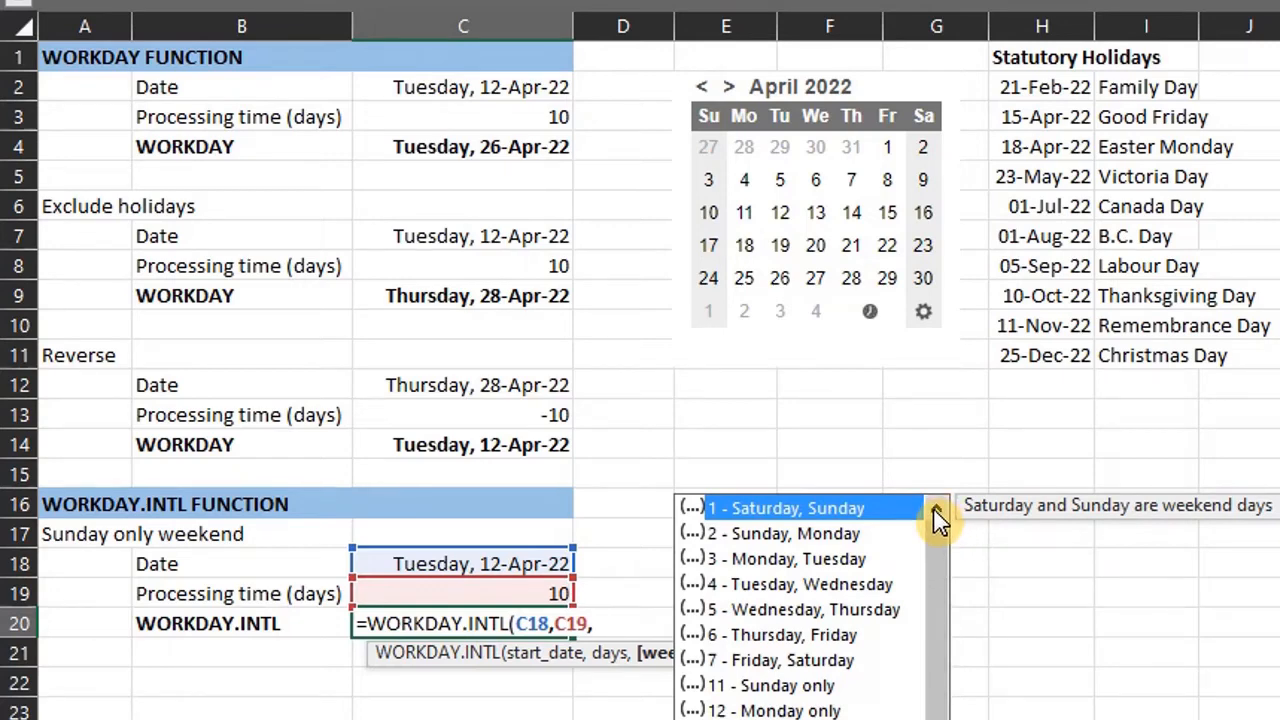
- Finish the WORKDAY.INTL formula with weekend option 11 - Sunday only and holidays H2:H11
key(Down)
key(Down)
key(Down)
key(Down)
key(Down)
key(Down)
key(Down)
key(Tab)
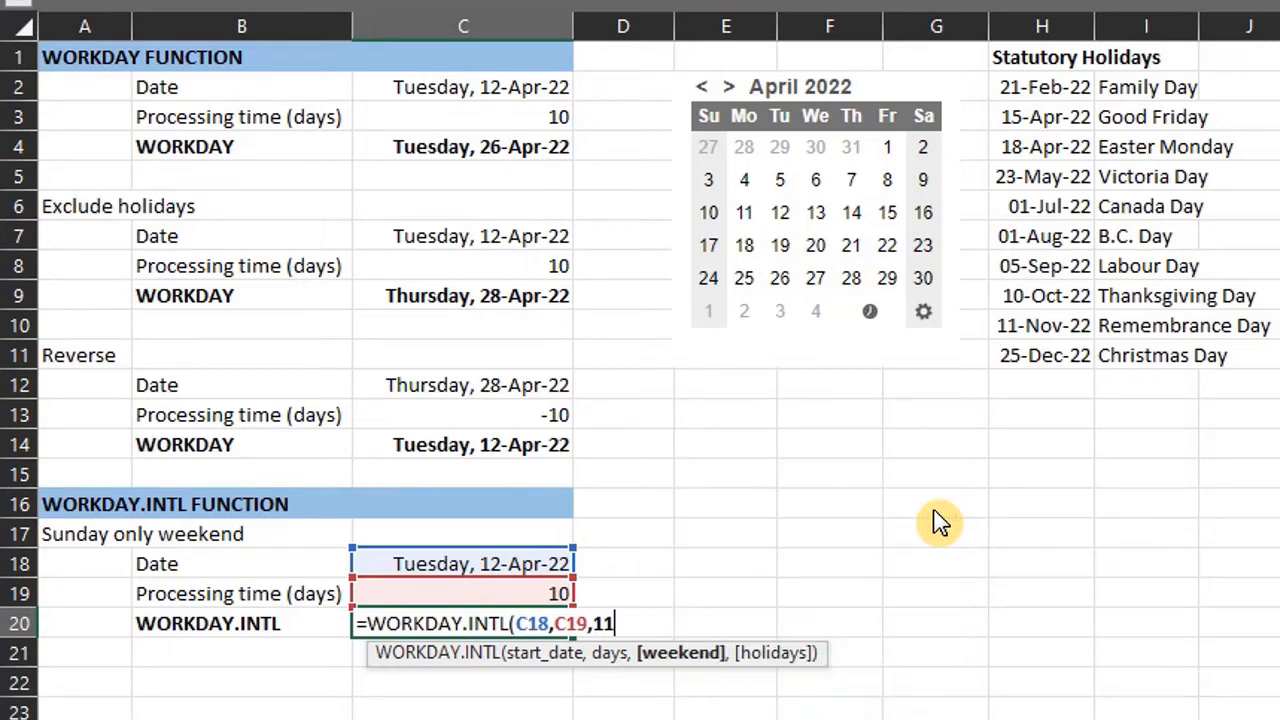
text(,)
drag(1042, 87, 1060, 356)
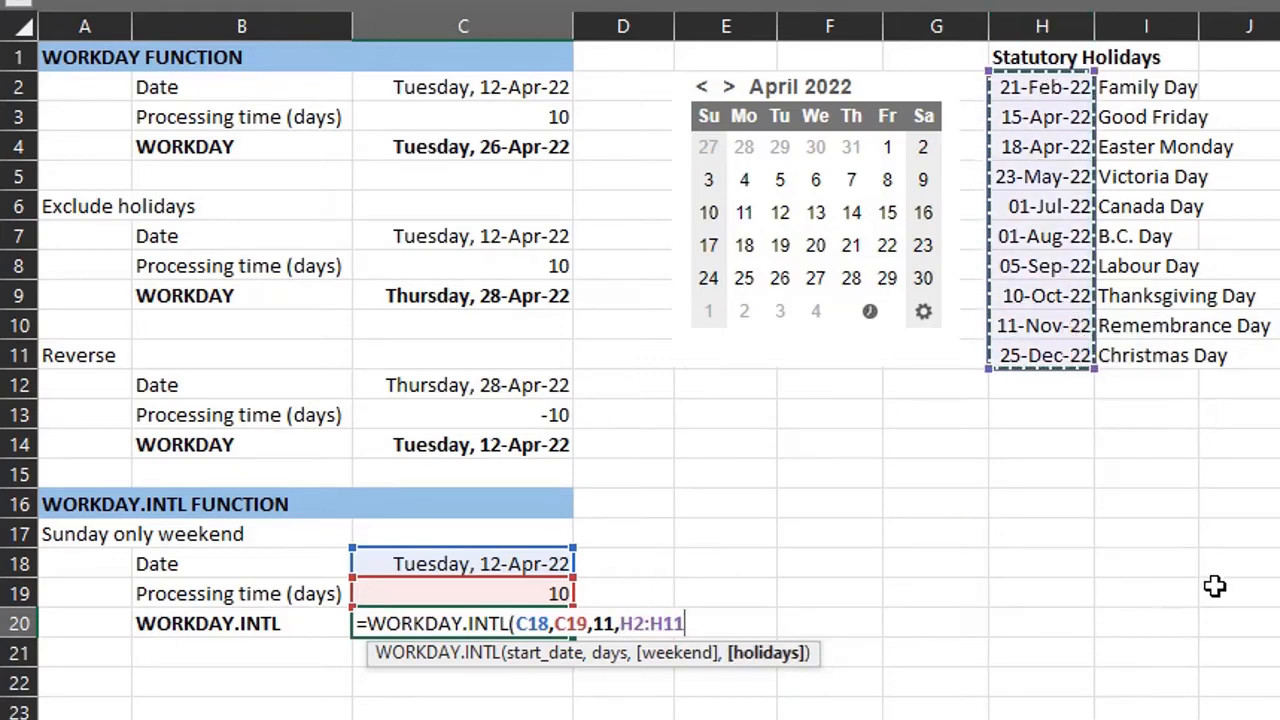
text())
key(Return)
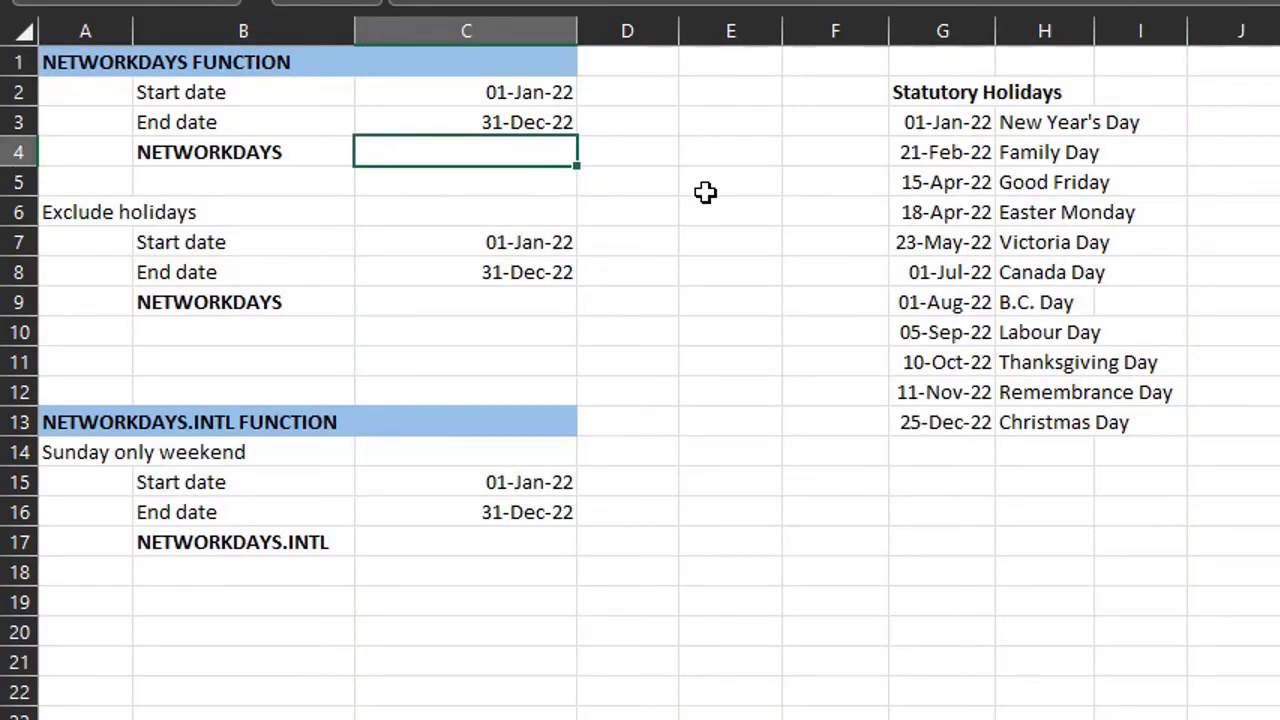
- Enter =NETWORKDAYS(C2,C3) in C4 to count working days between the start and end dates
text(net)
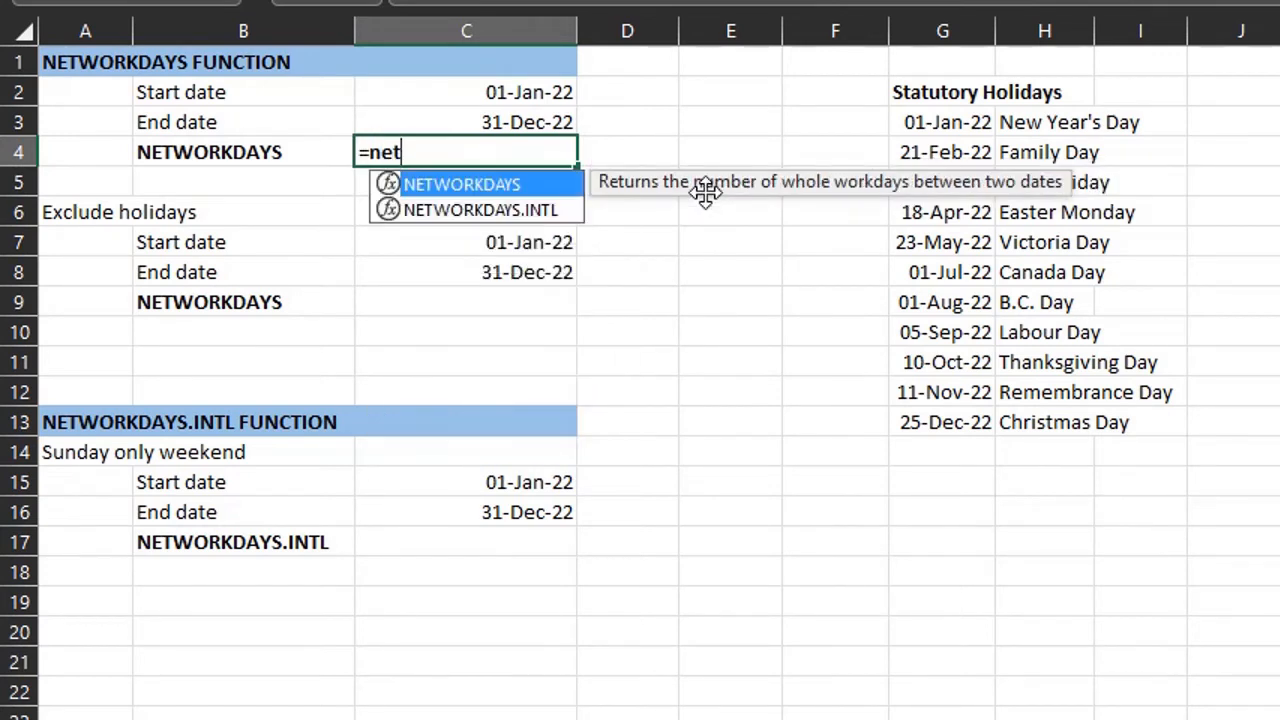
key(Tab)
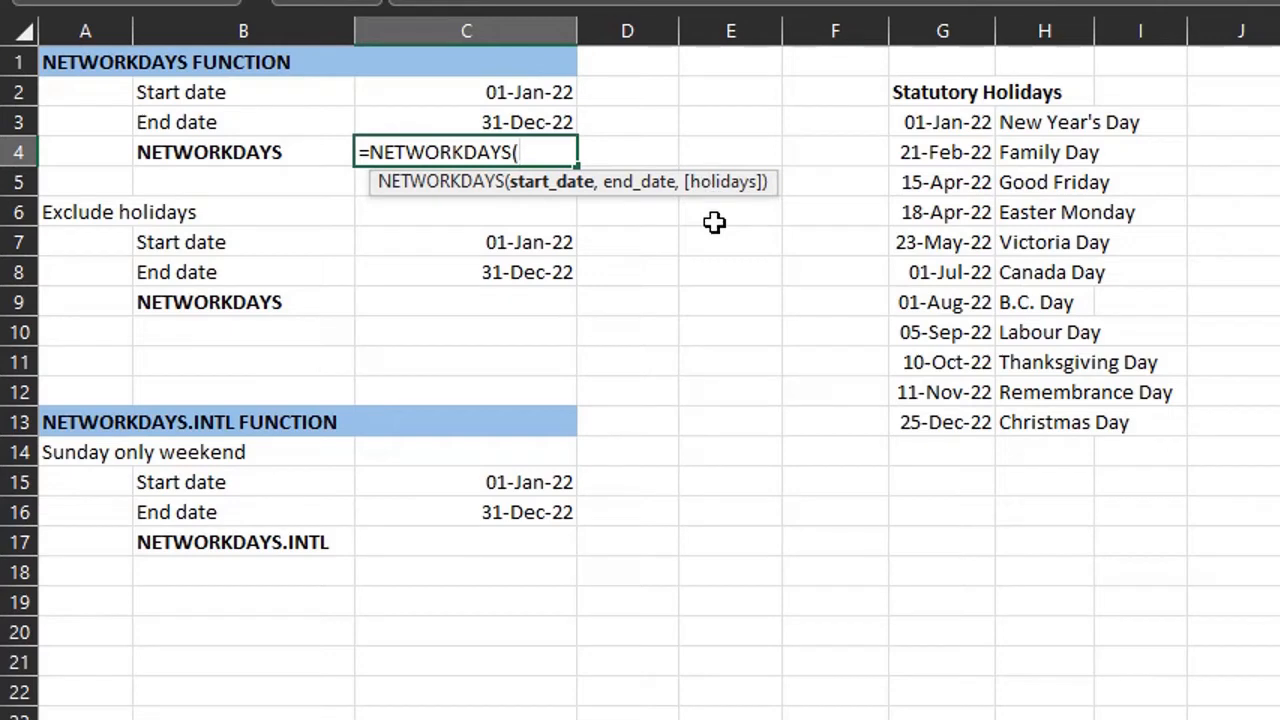
click(547, 92)
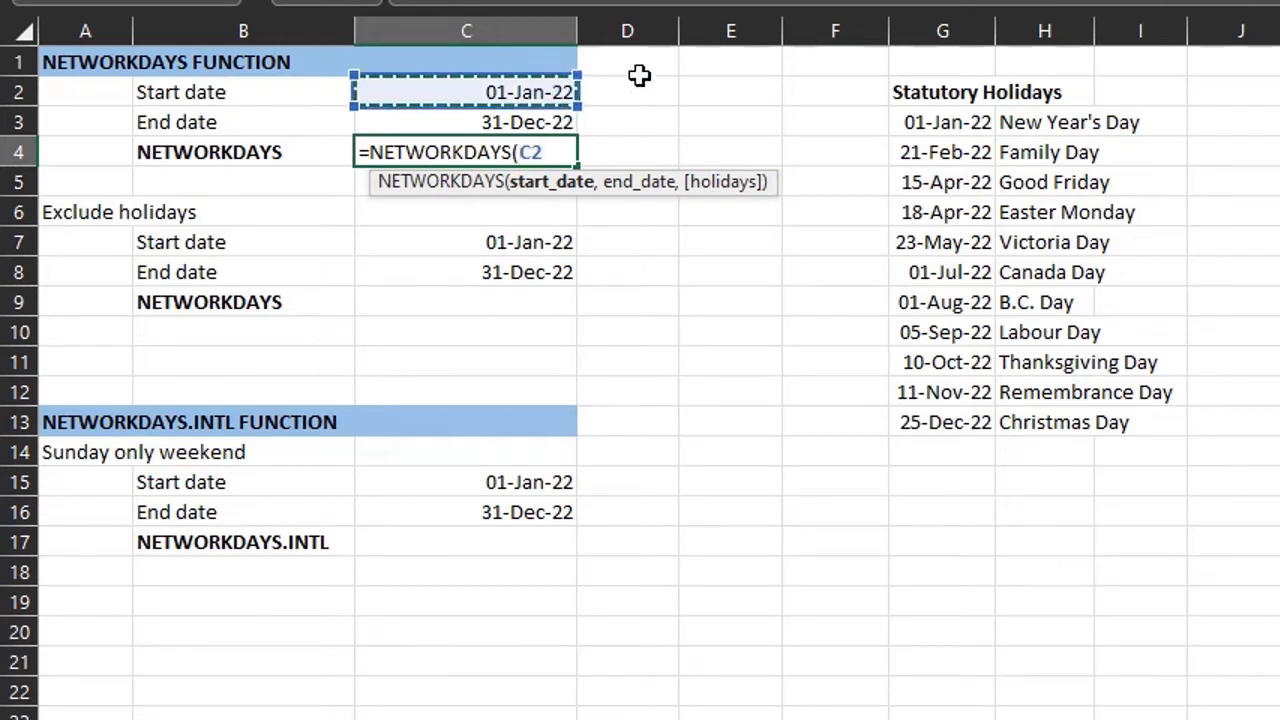
text(,)
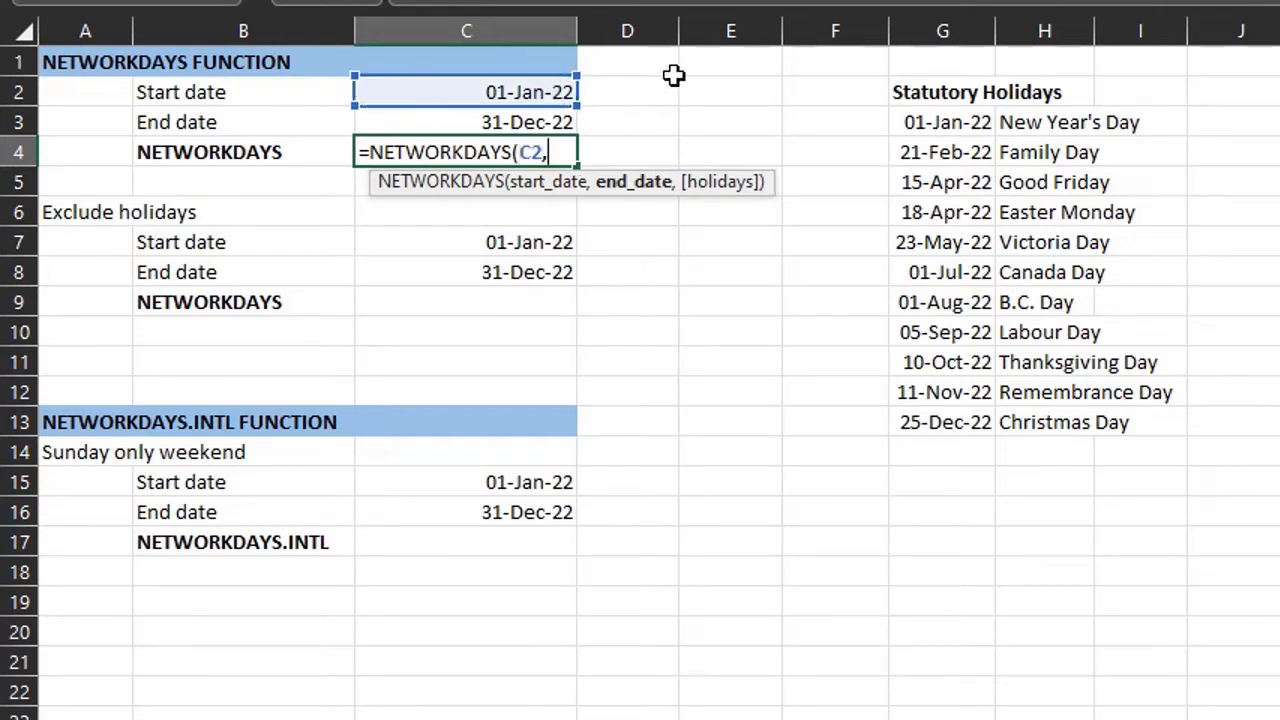
click(561, 121)
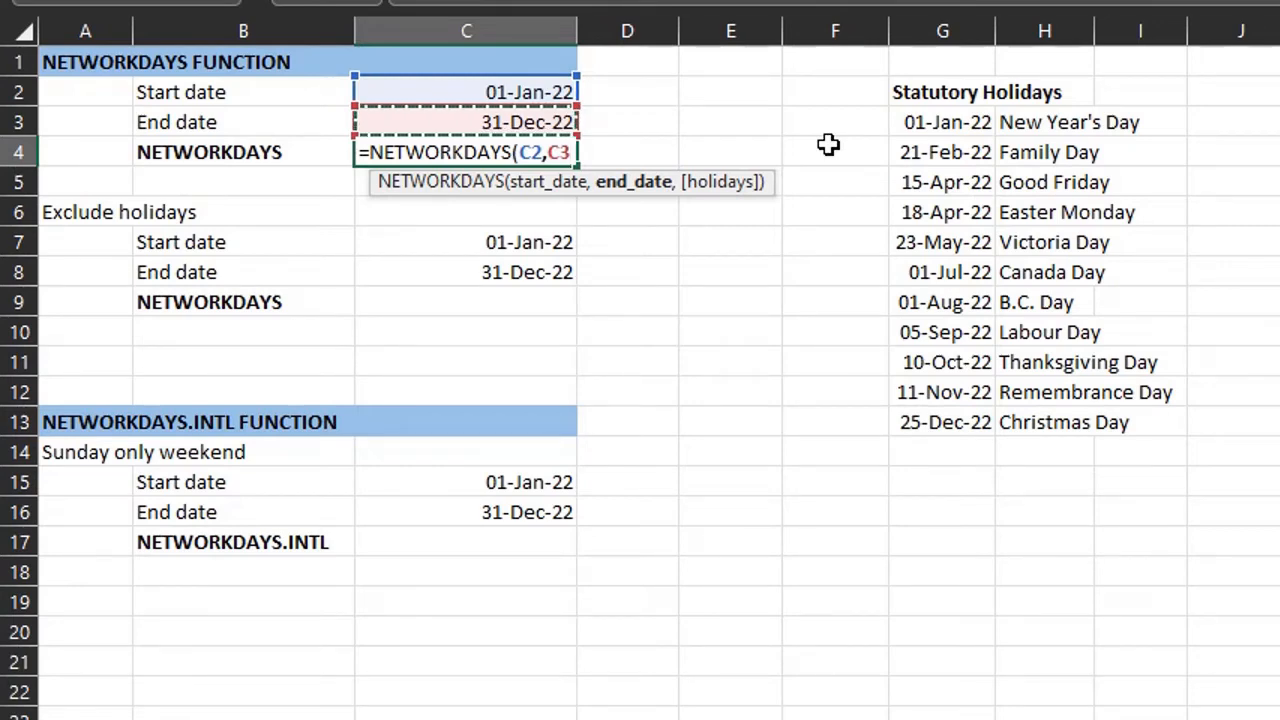
text())
key(Return)
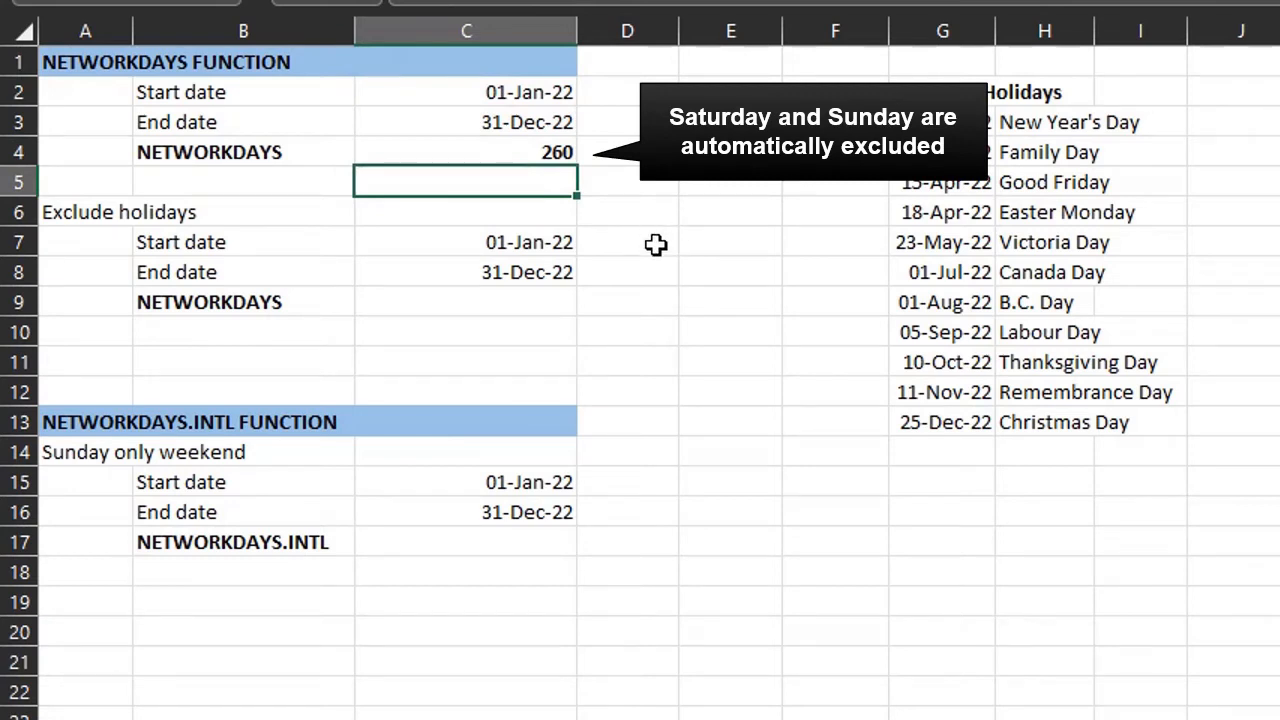
- Enter =NETWORKDAYS(C7,C8,G3:G13) in C9 to count working days excluding statutory holidays
click(536, 306)
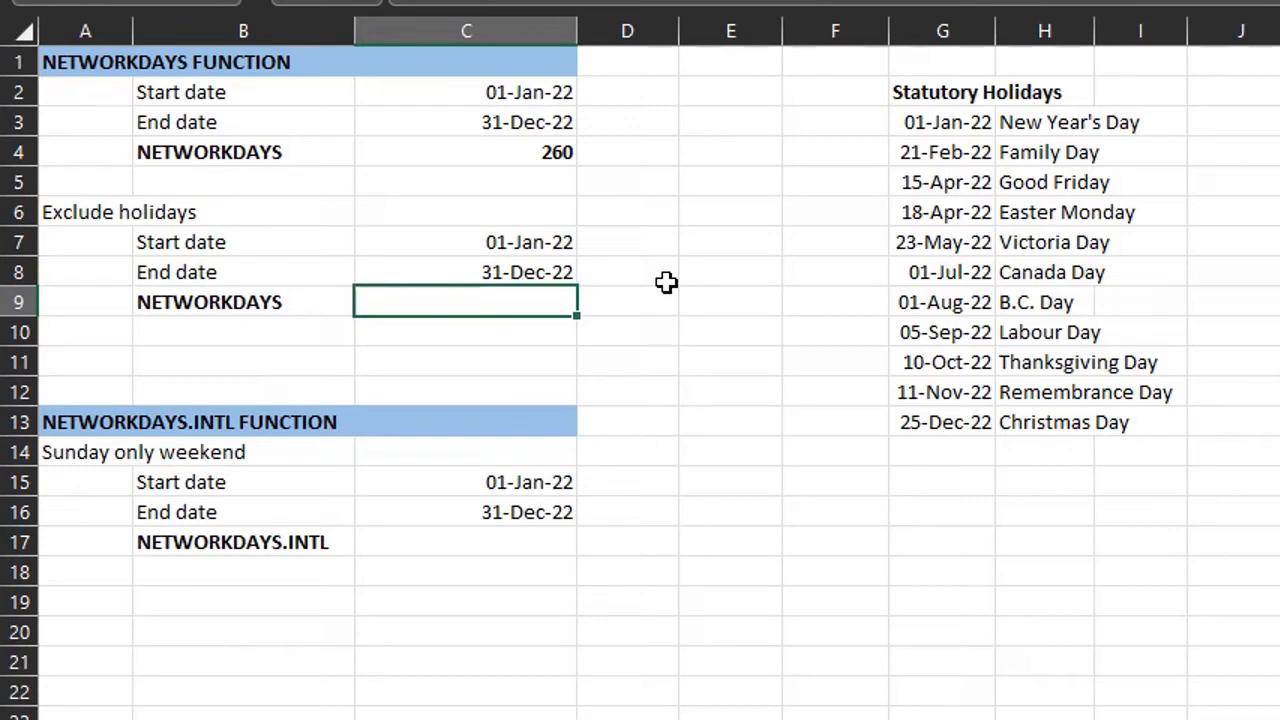
text(=net)
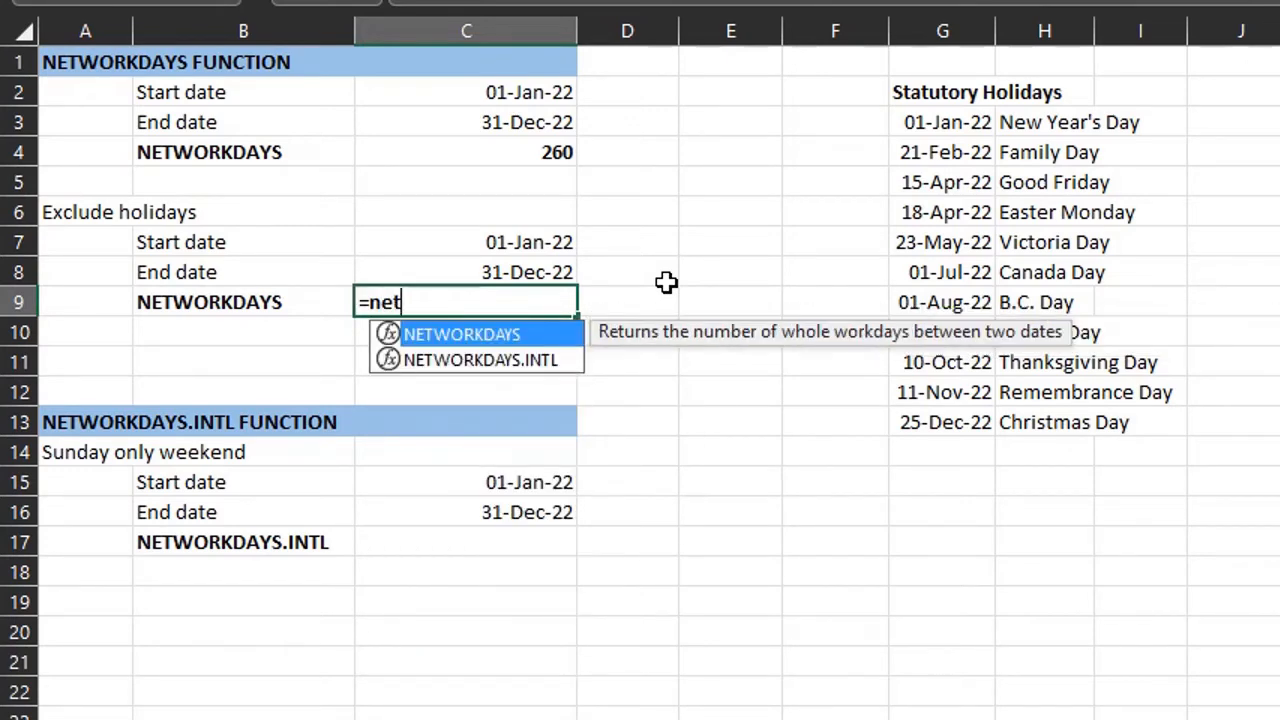
key(Tab)
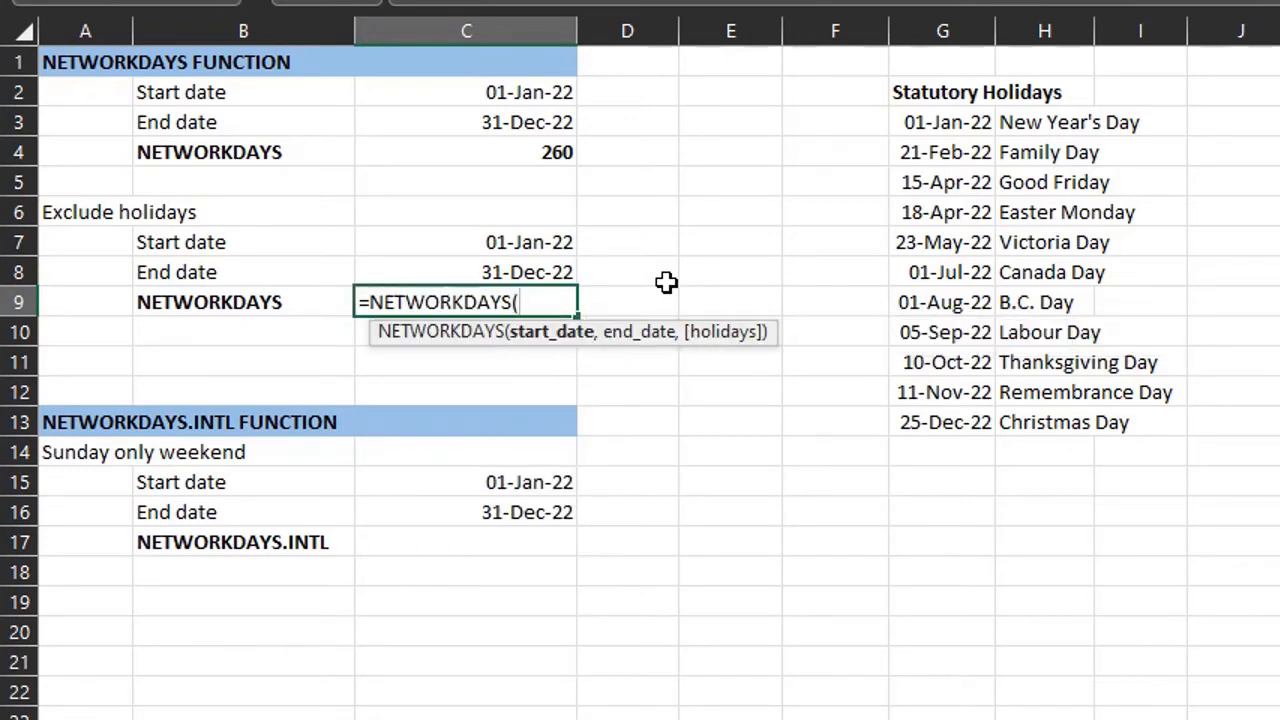
click(556, 248)
text(,)
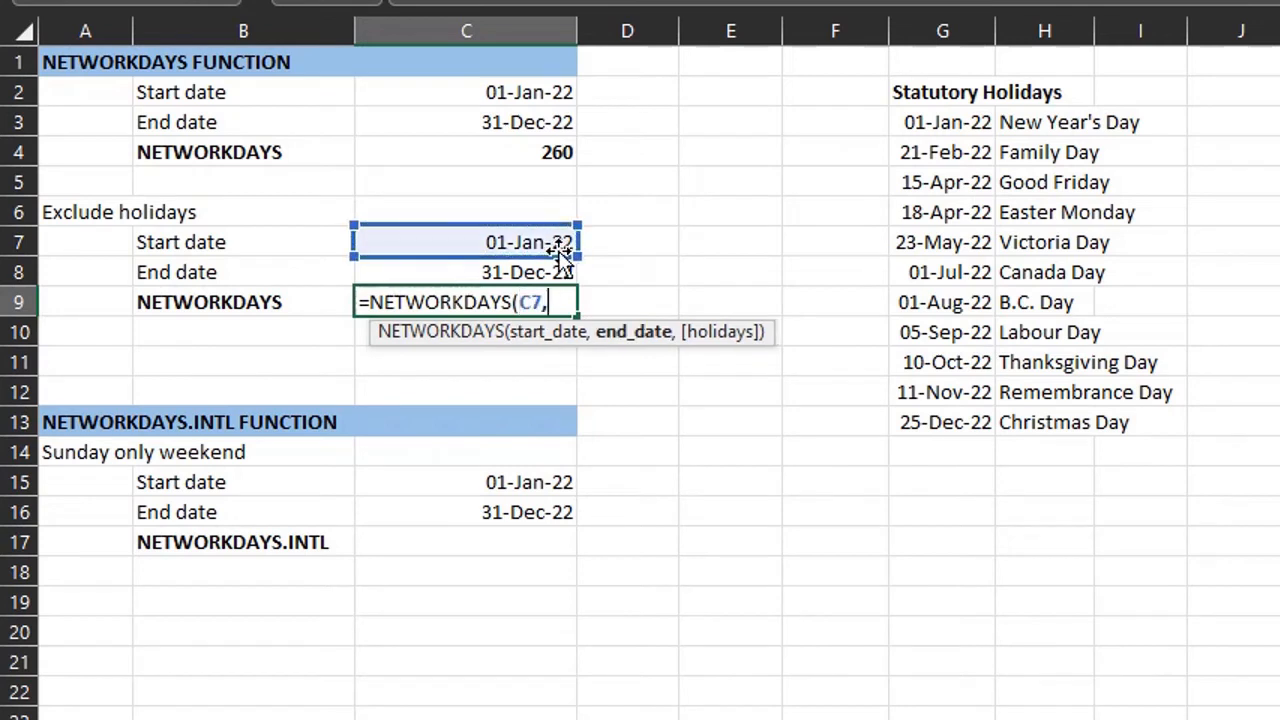
click(562, 273)
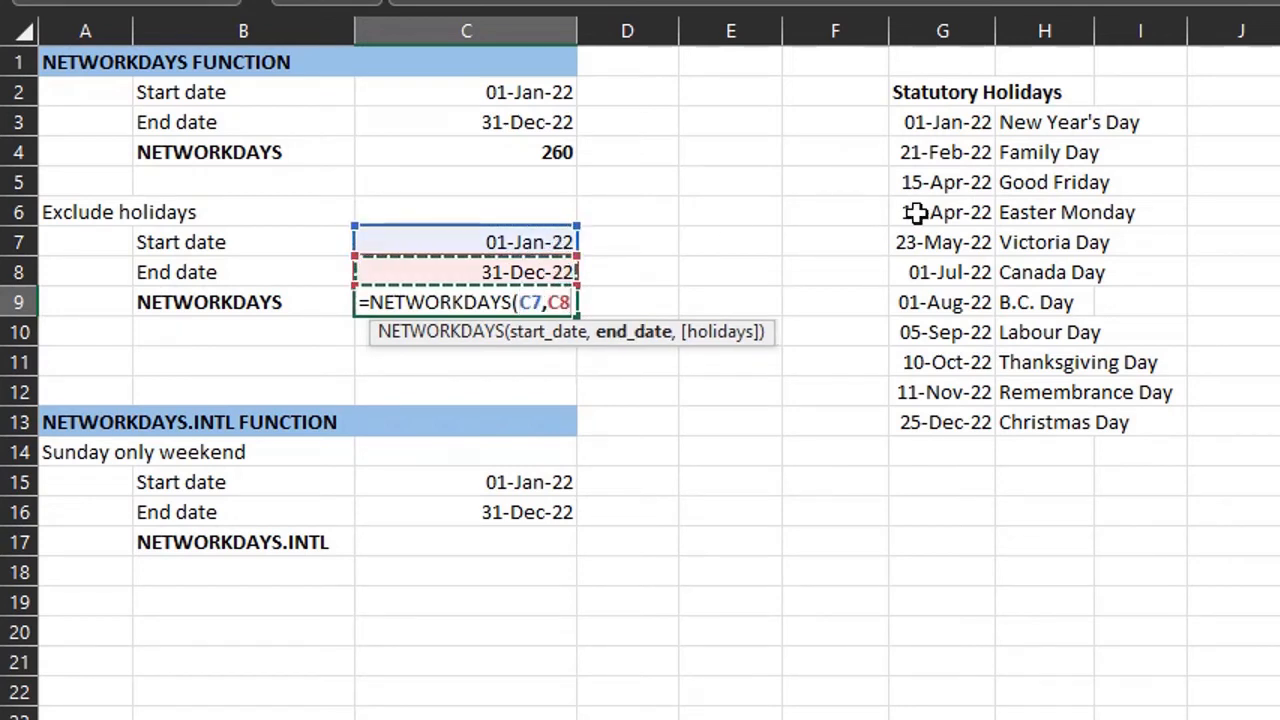
text(,)
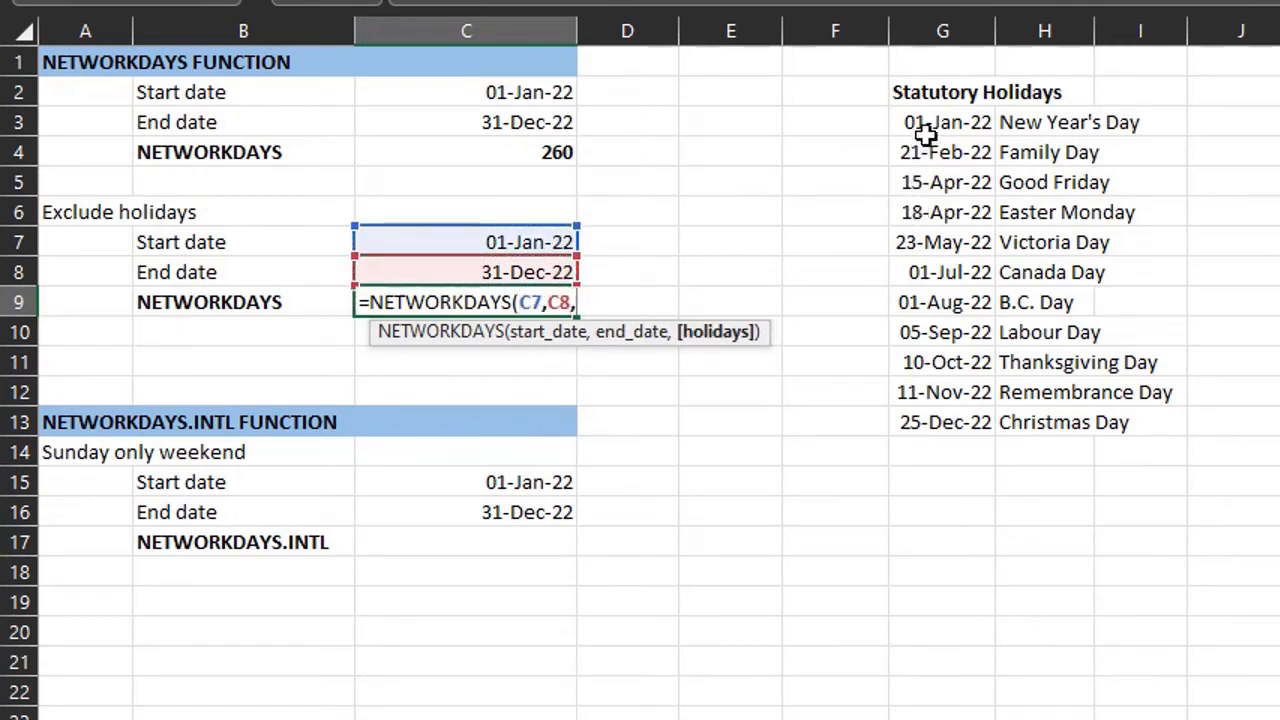
drag(928, 126, 934, 424)
text())
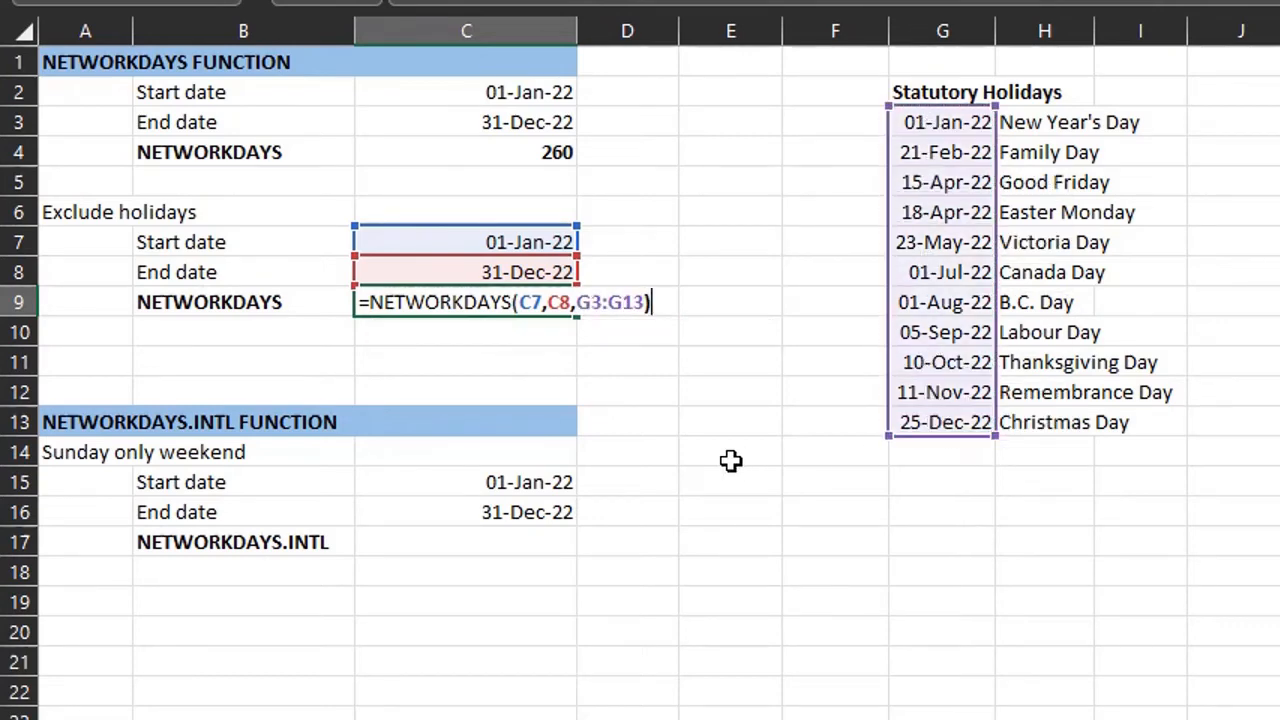
key(Return)
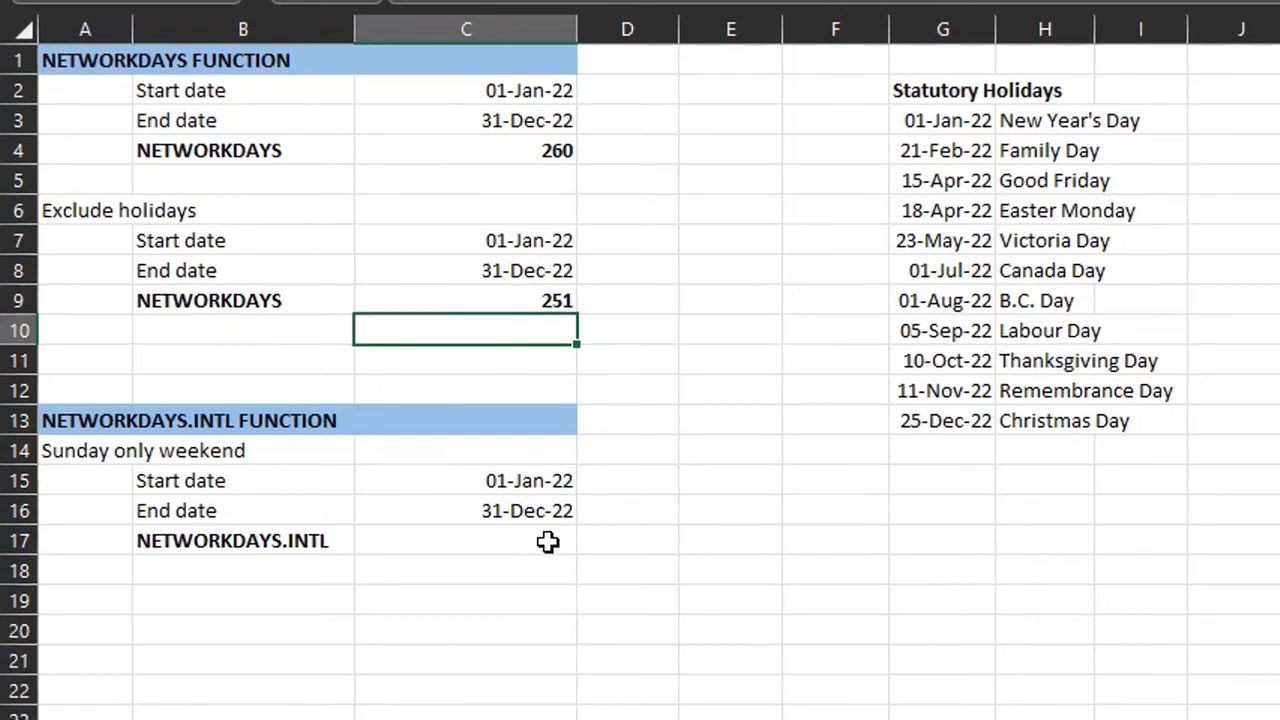
- Start a NETWORKDAYS.INTL formula in C17 using C15 as start date and C16 as end date
click(548, 540)
text(=n)
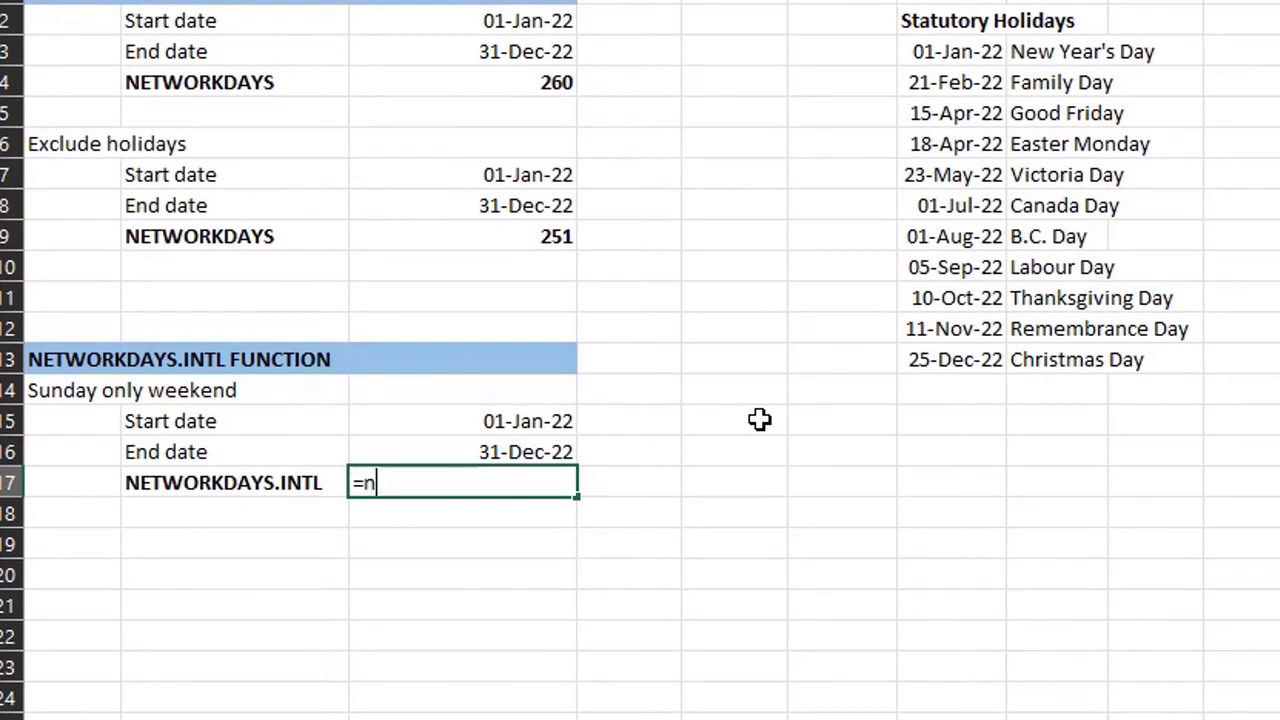
text(et)
key(Down)
key(Tab)
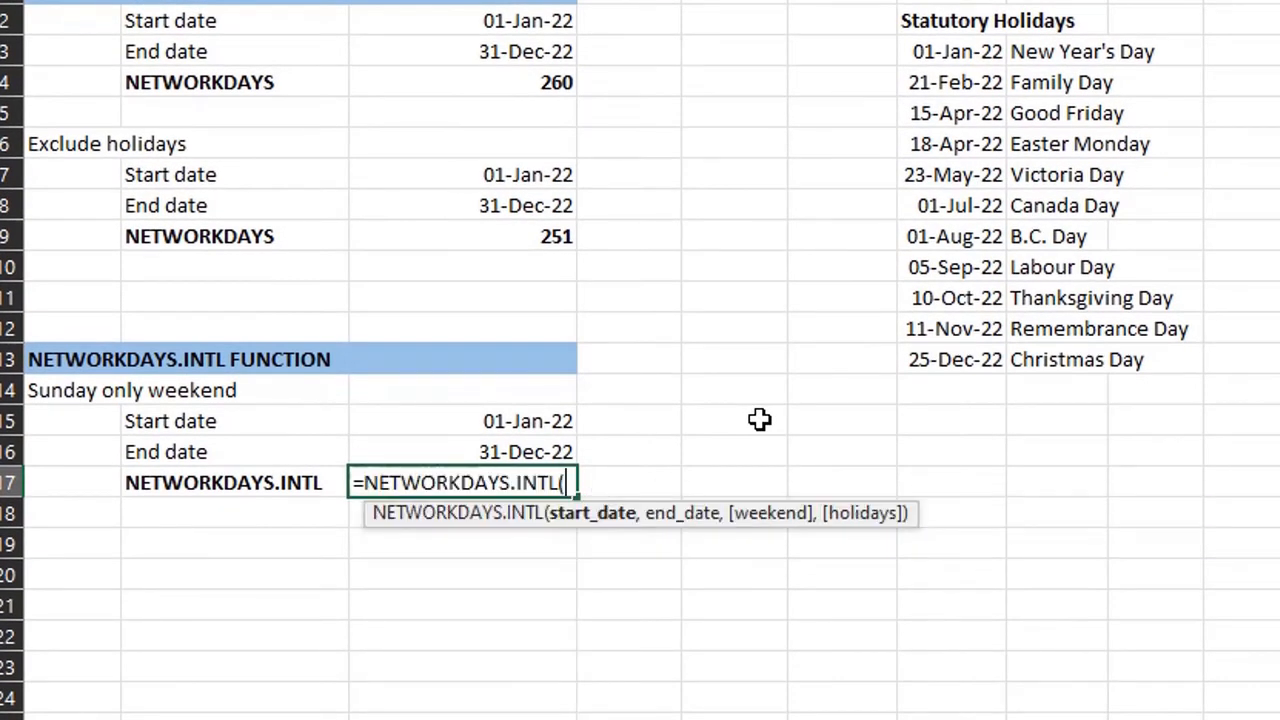
click(570, 421)
text(,)
click(554, 451)
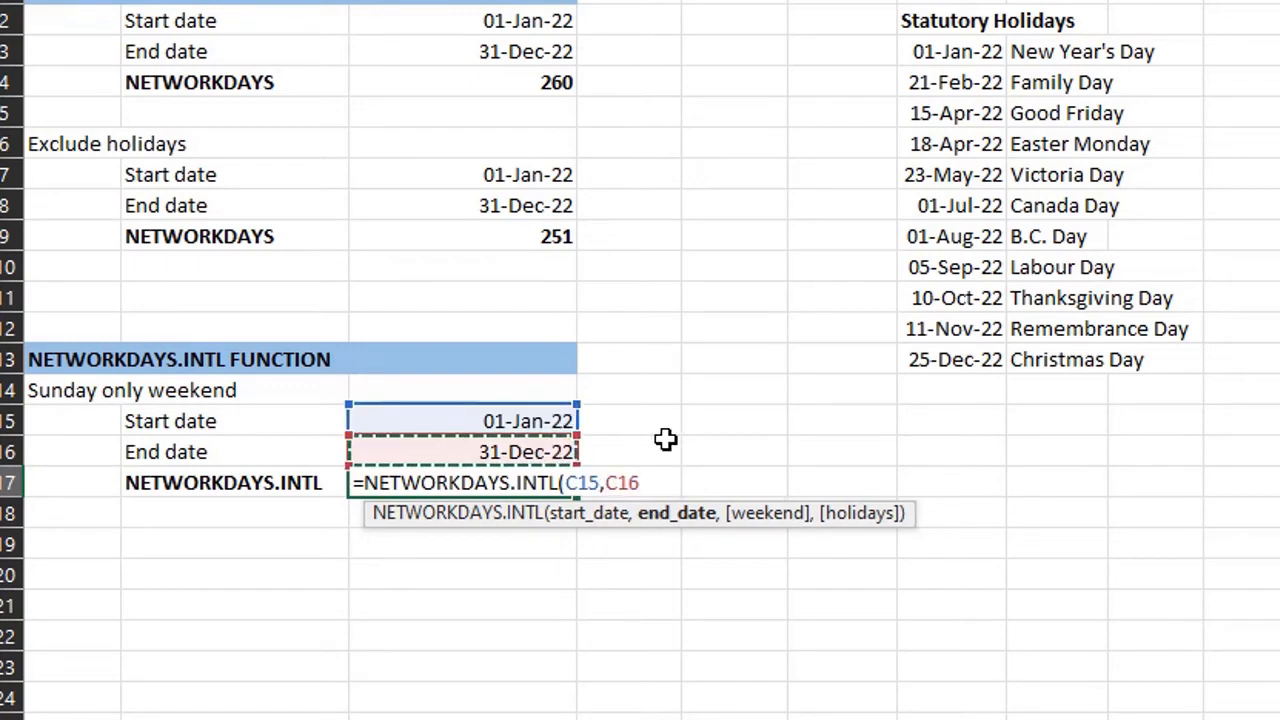
text(,)
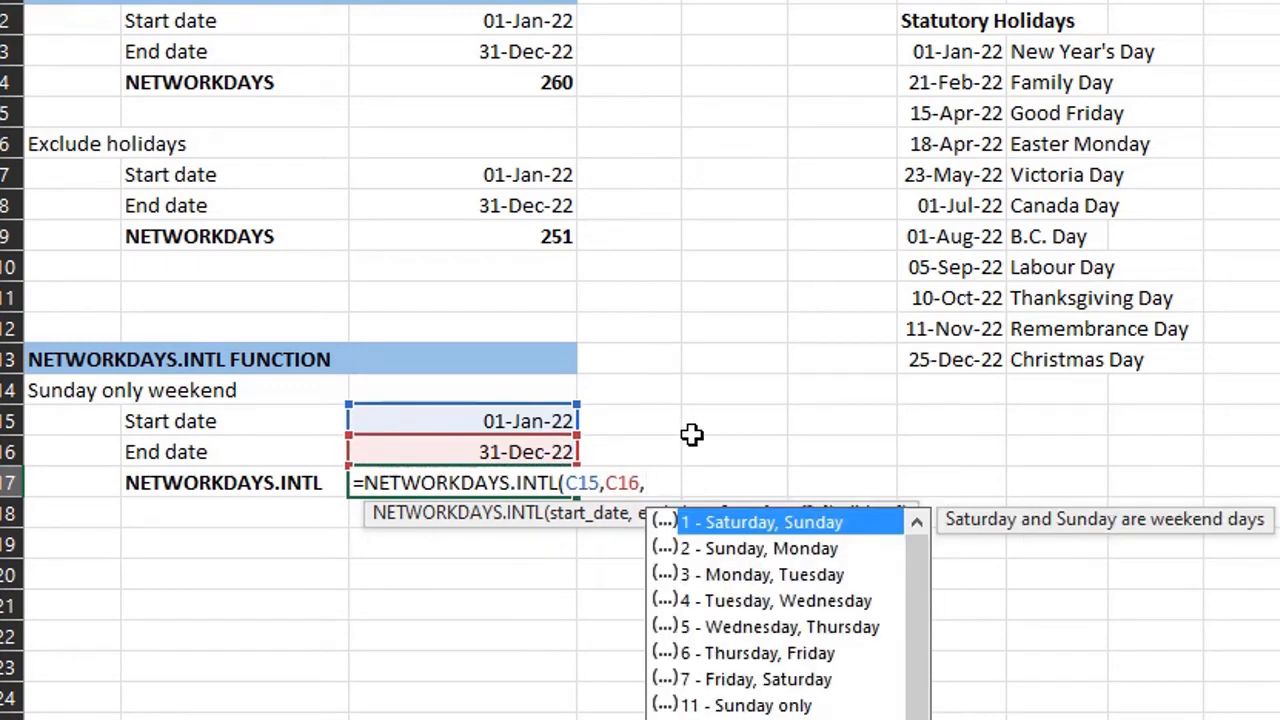
- Finish the NETWORKDAYS.INTL formula with weekend option 11 - Sunday only and holidays G3:G13
key(Down)
key(Down)
key(Down)
key(Down)
key(Down)
key(Down)
key(Down)
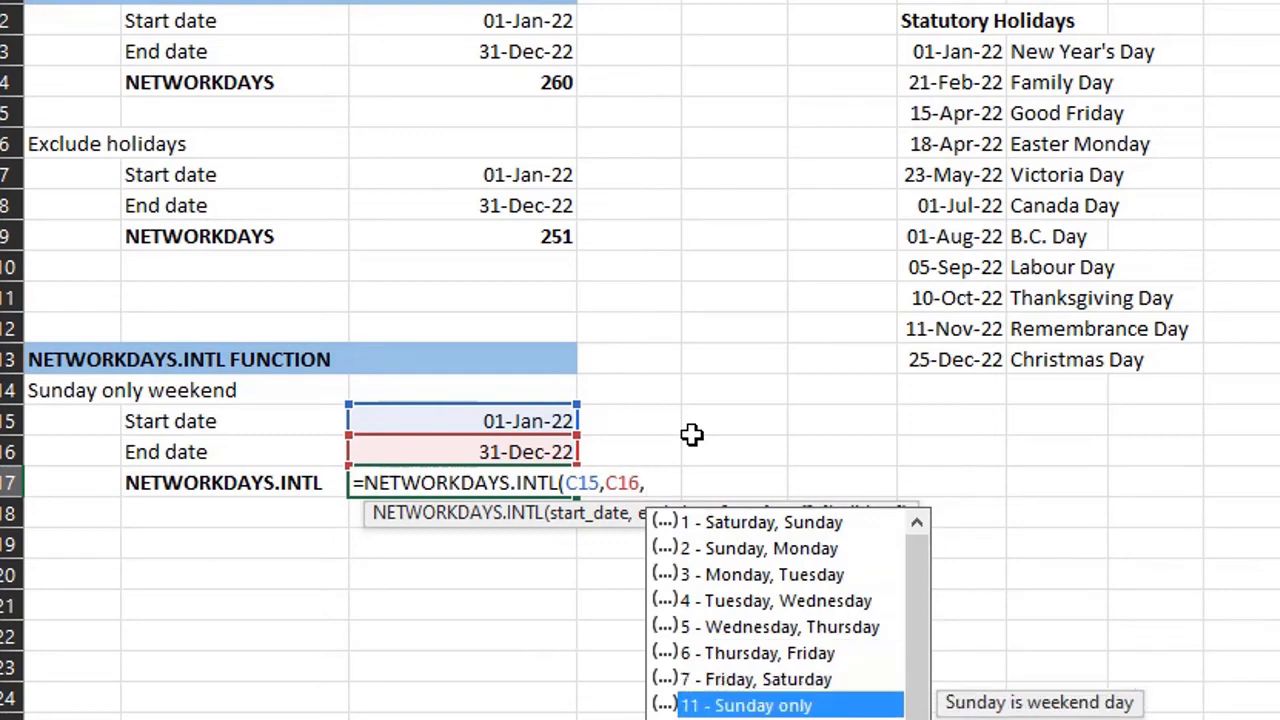
key(Tab)
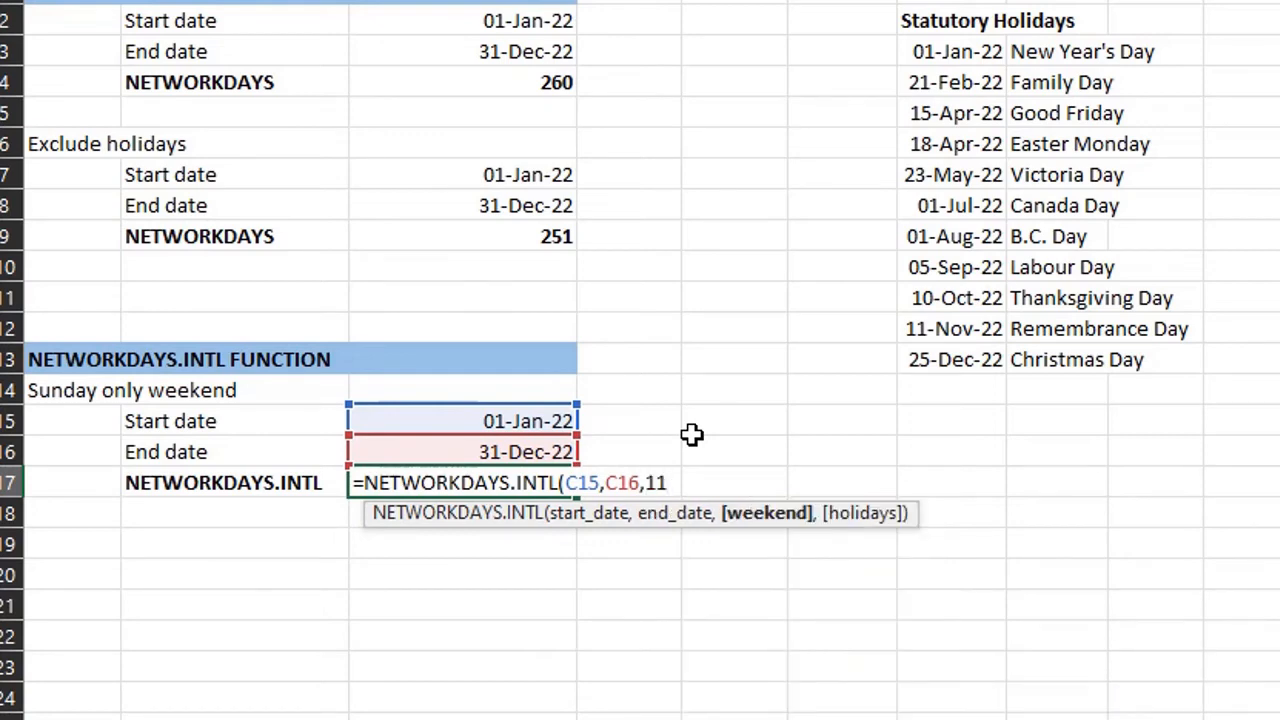
text(,)
drag(955, 51, 978, 432)
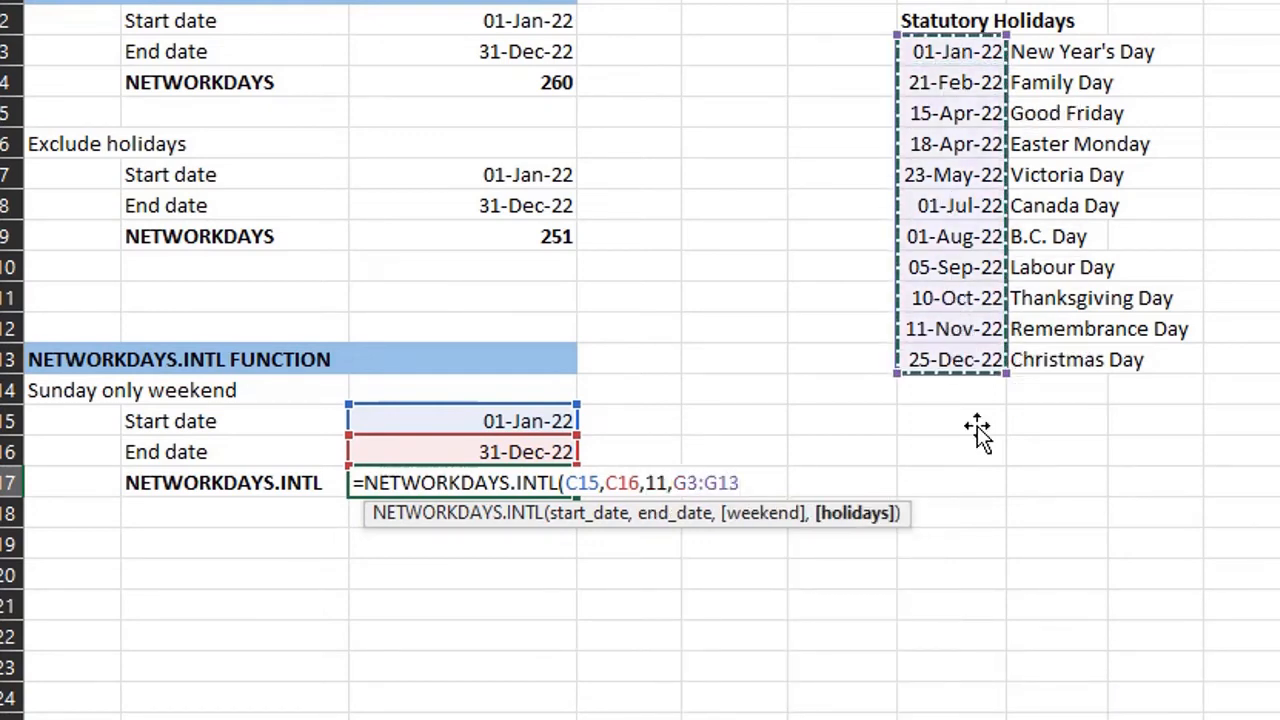
text())
key(Return)
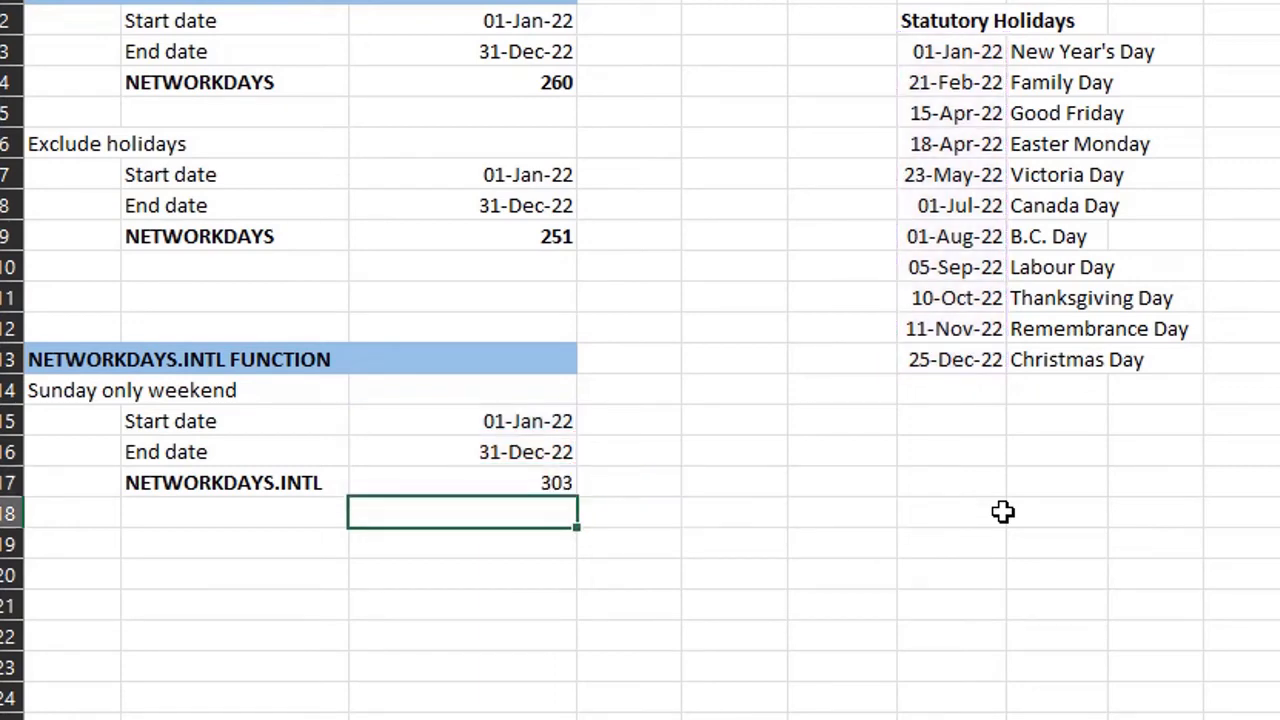
- Enter =NETWORKDAYS(C26,C27) in C28 for the monthly section and fill it across to N28
click(551, 475)
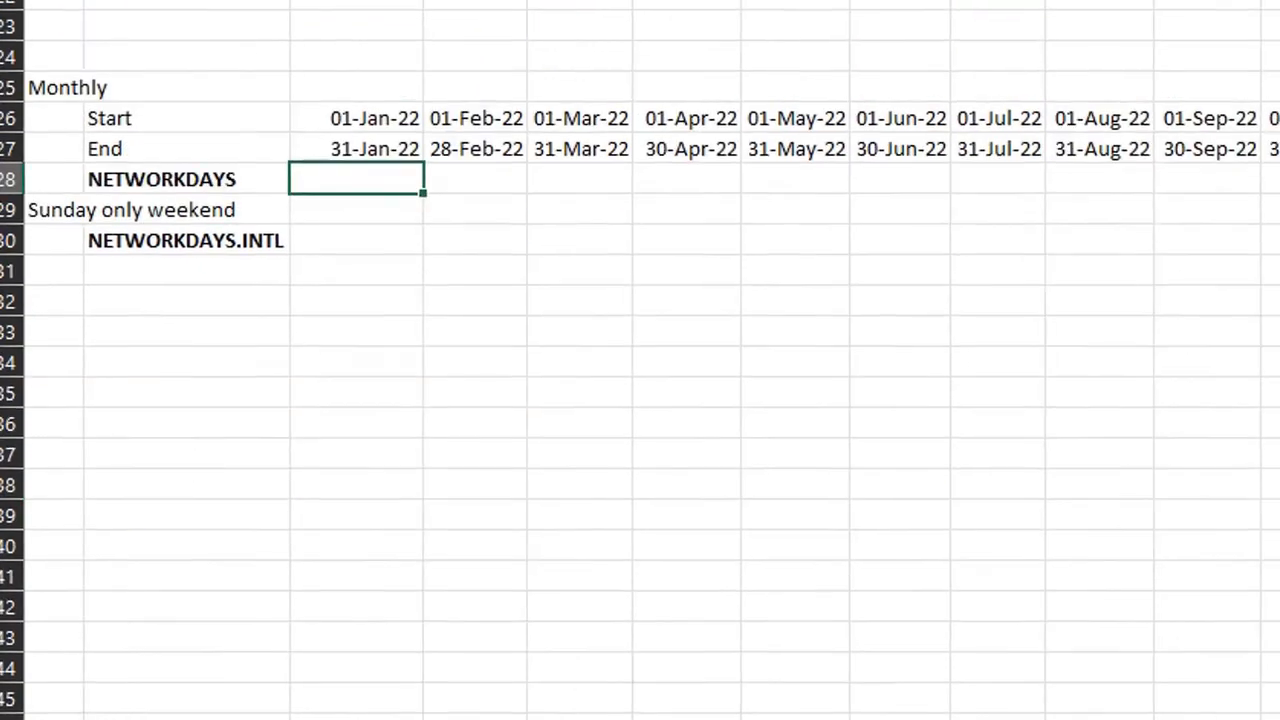
text(=net)
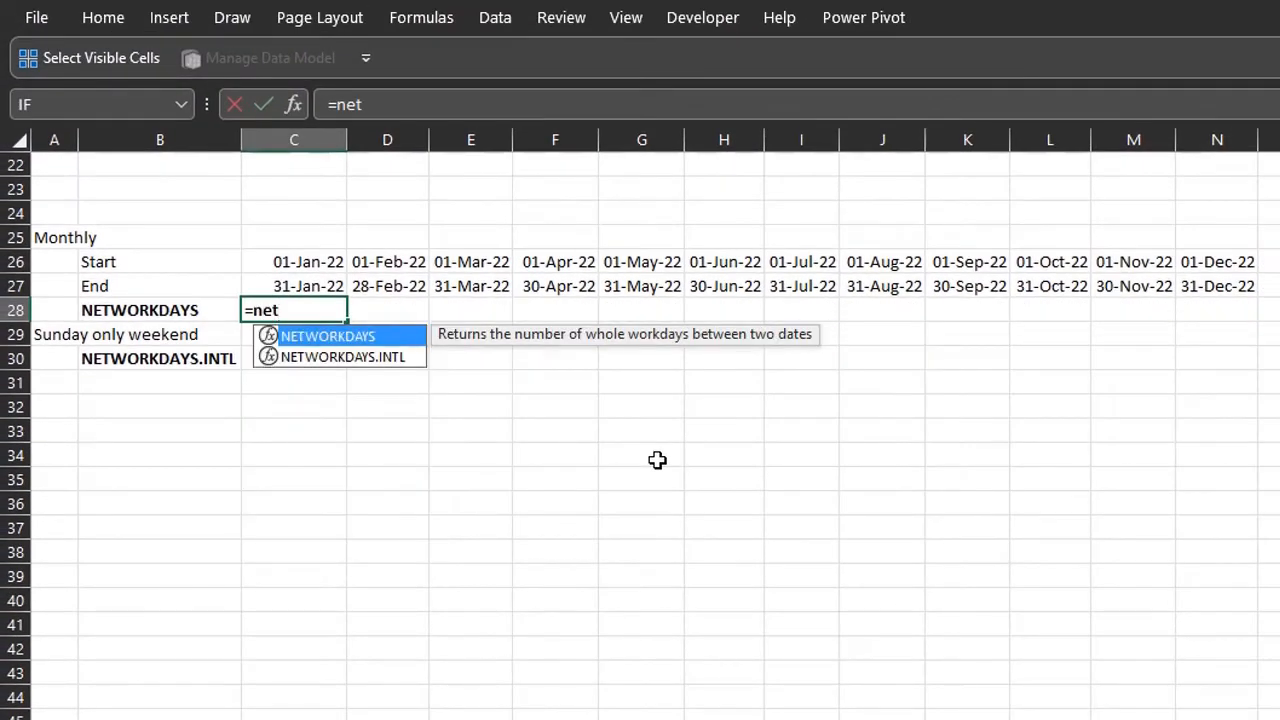
key(Tab)
click(336, 261)
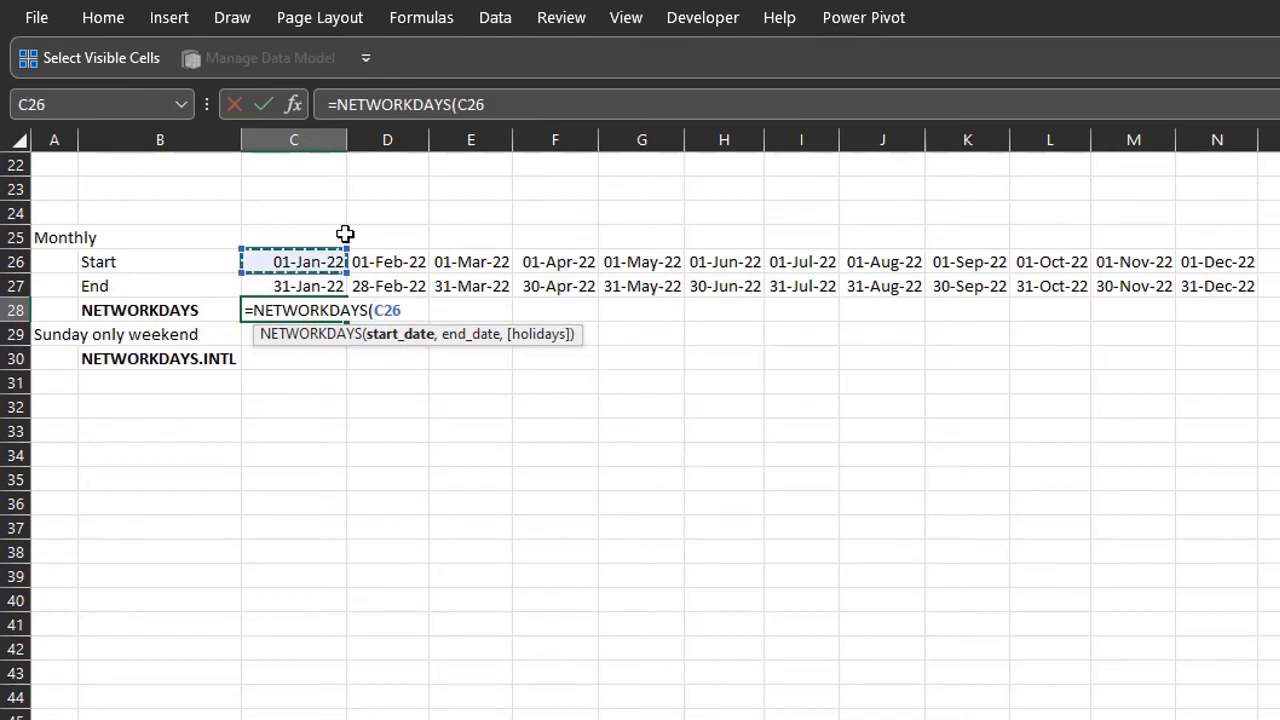
text(,)
key(Up)
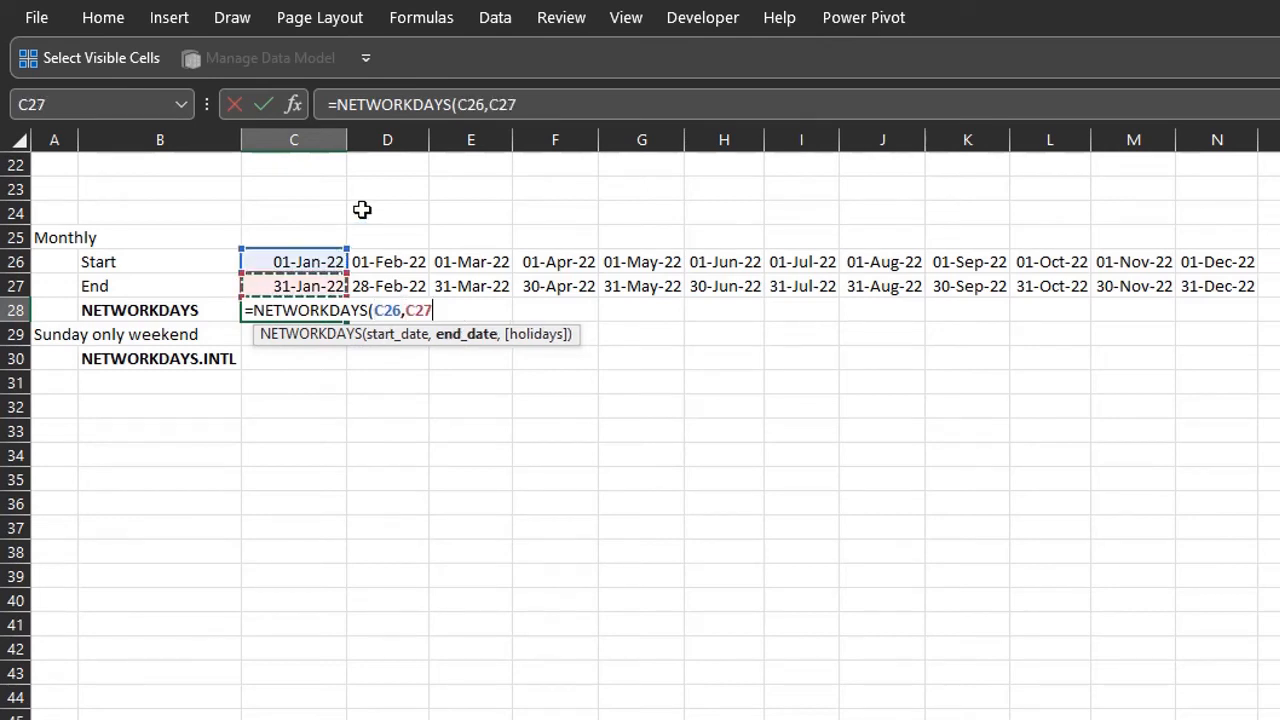
key(Return)
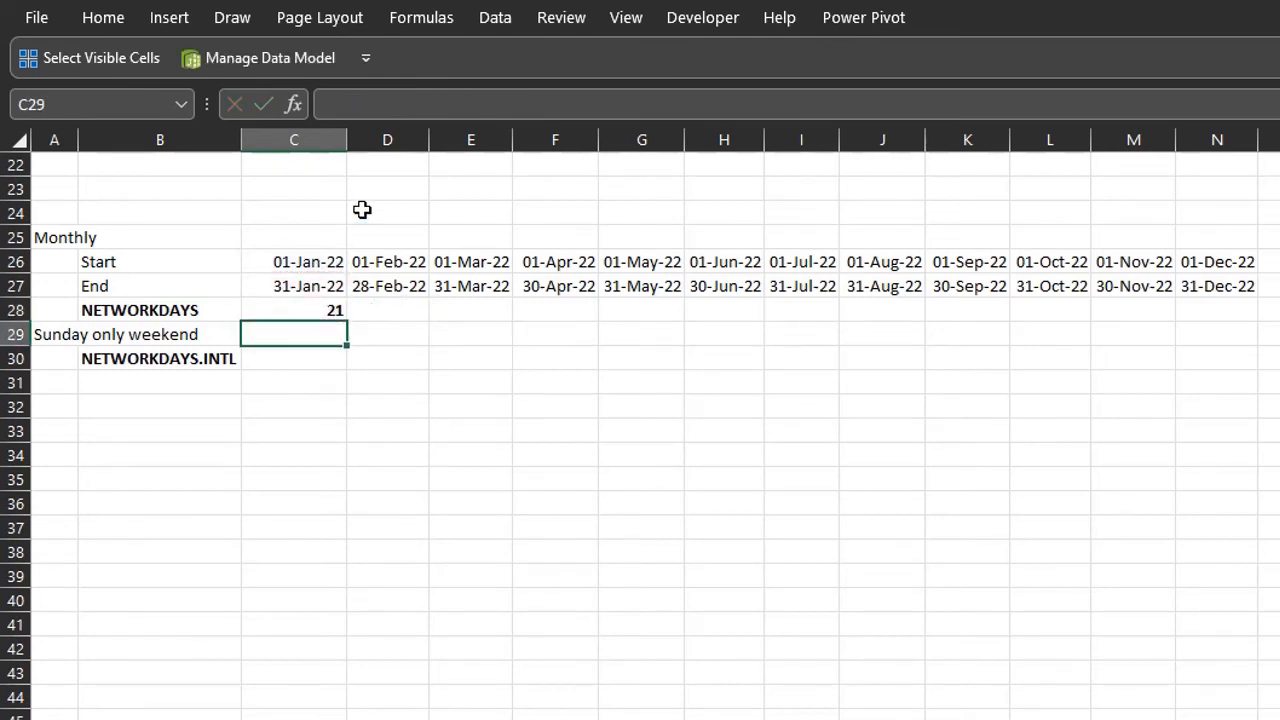
click(332, 308)
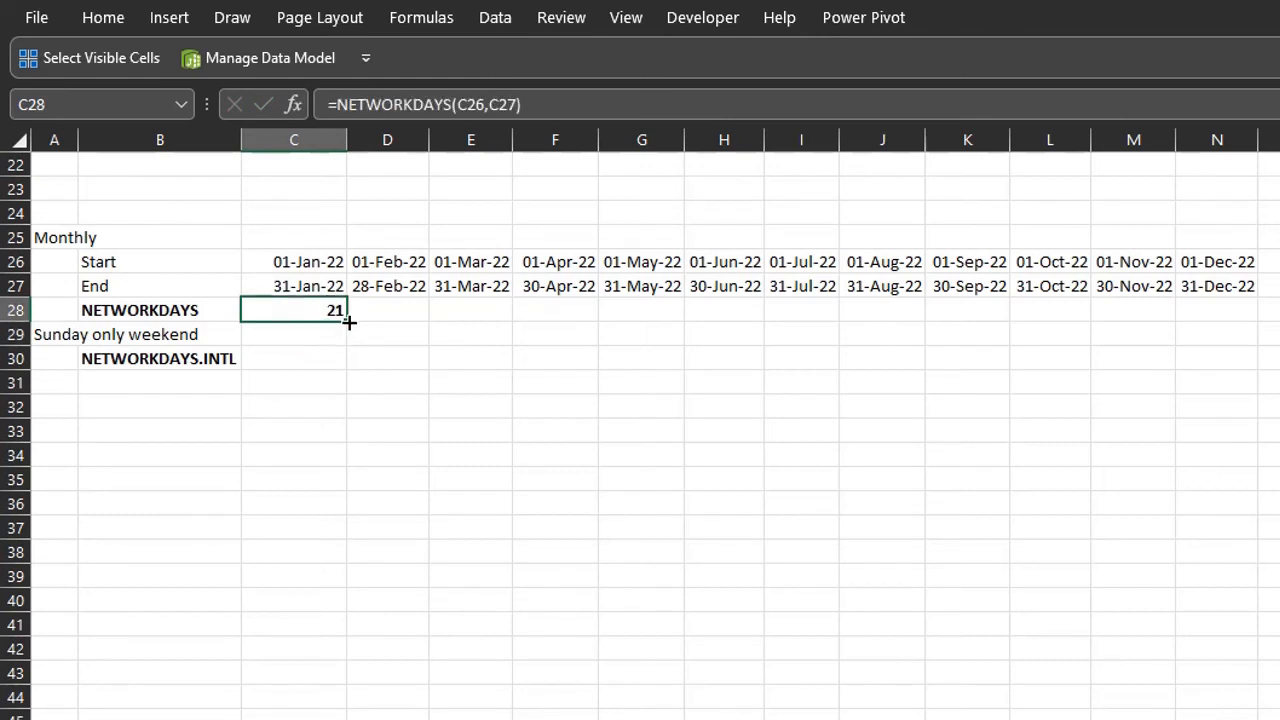
drag(347, 322, 1233, 312)
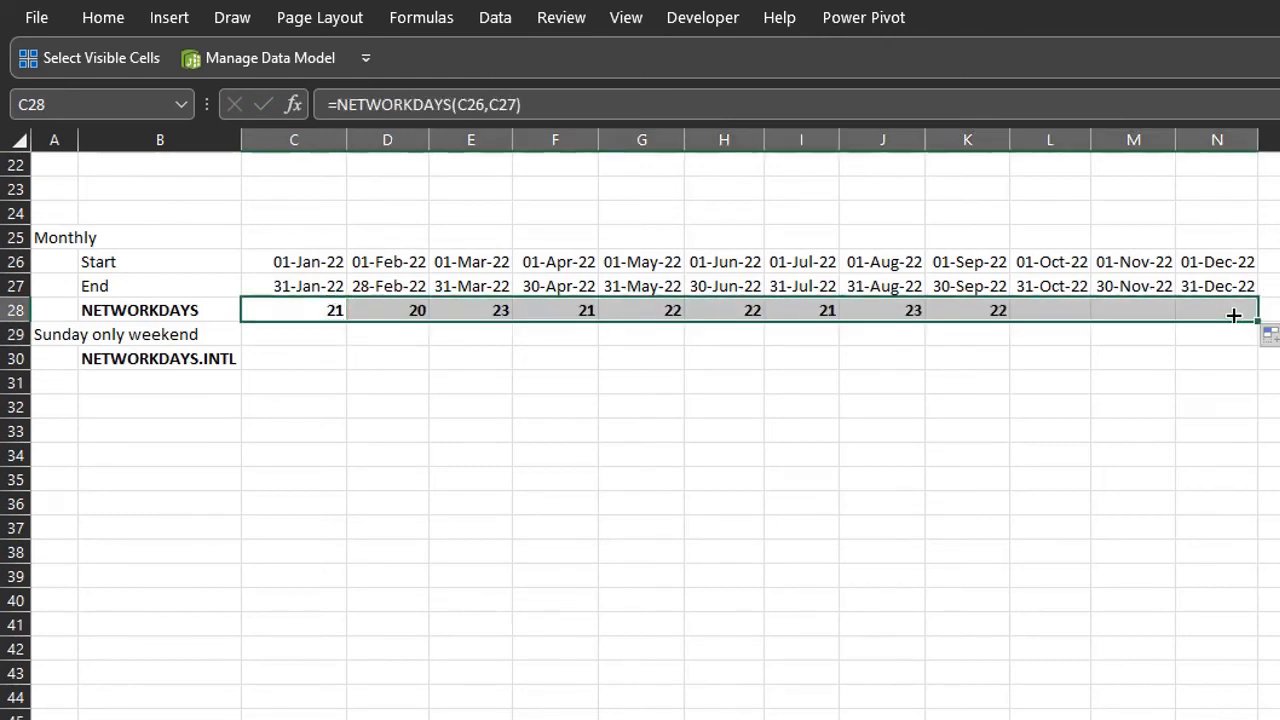
- Start a NETWORKDAYS.INTL formula in C30 using C26 as start date and C27 as end date
key(Down)
key(Down)
text(=net)
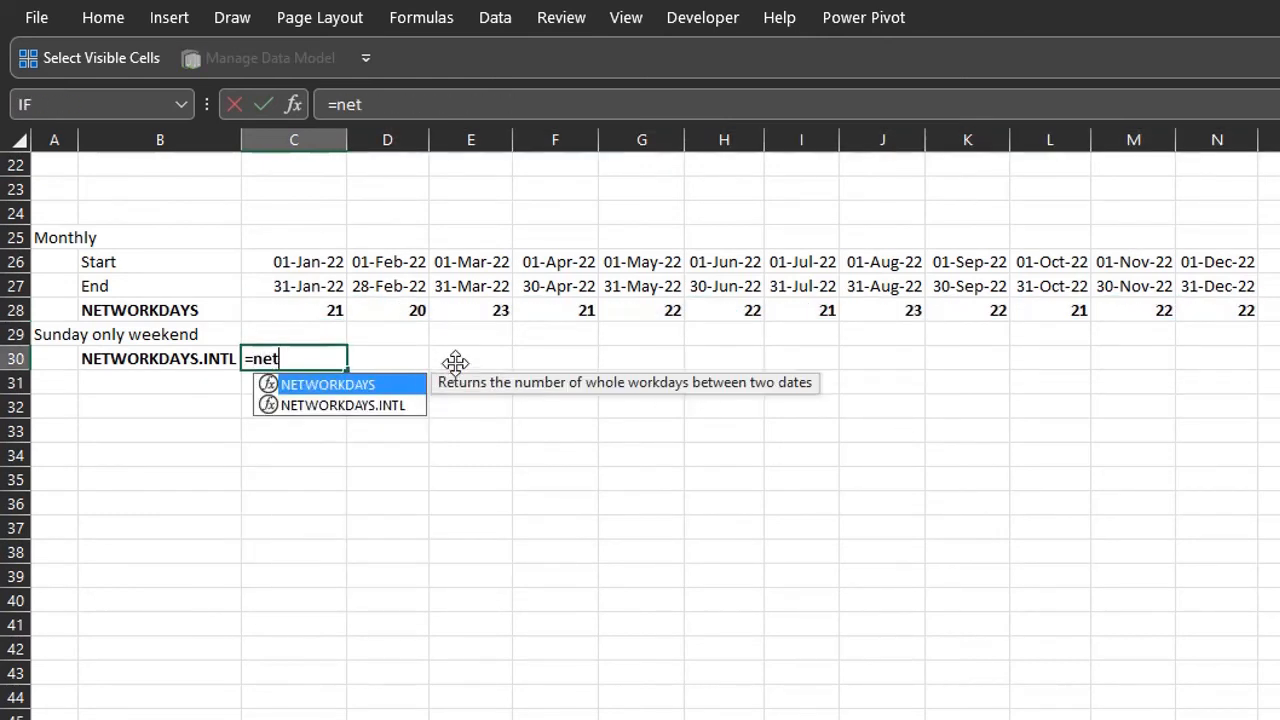
key(Down)
key(Tab)
click(325, 262)
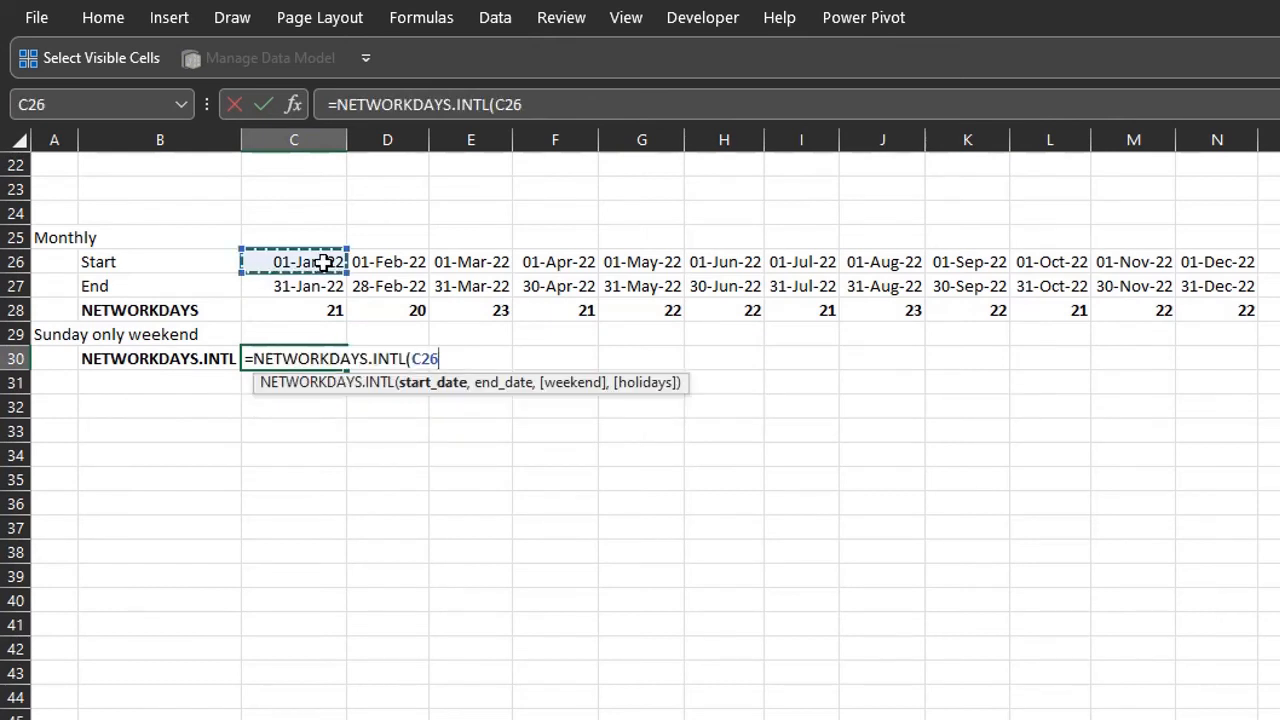
text(,)
click(320, 286)
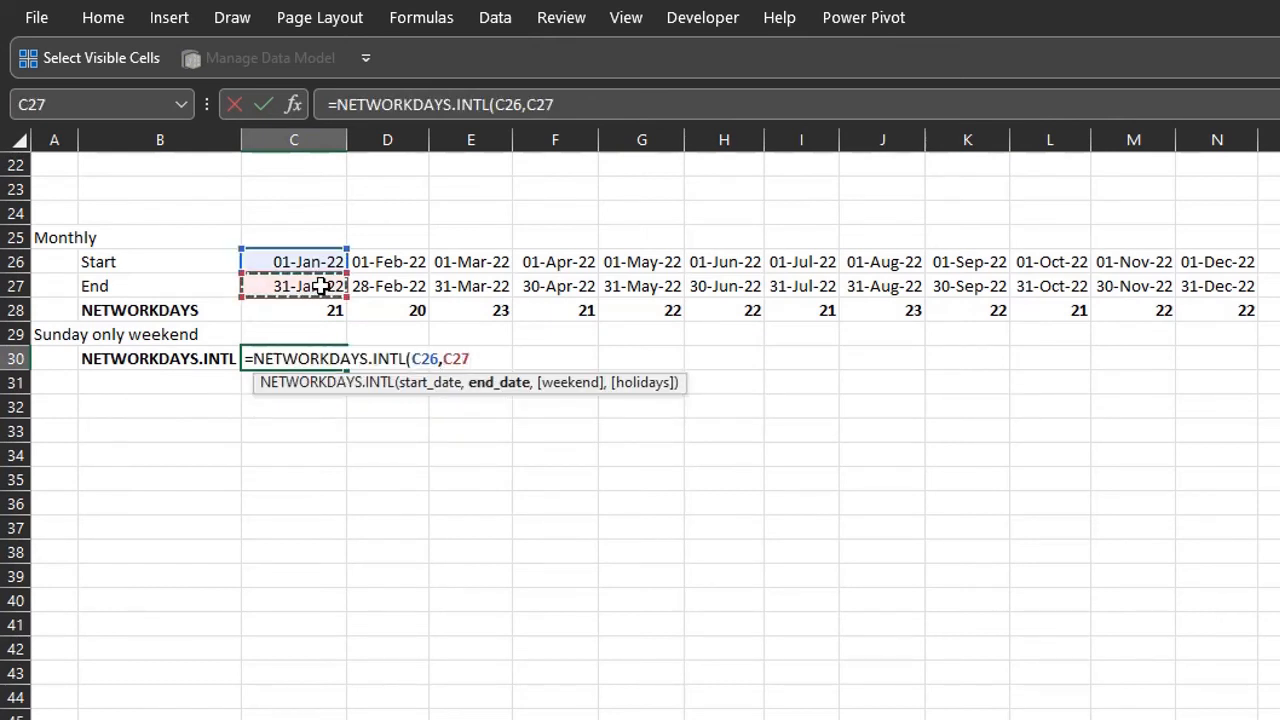
- Complete the C30 formula with weekend option 11 - Sunday only and enter it
text(,)
key(Down)
key(Down)
key(Down)
key(Down)
key(Down)
key(Down)
key(Down)
key(Tab)
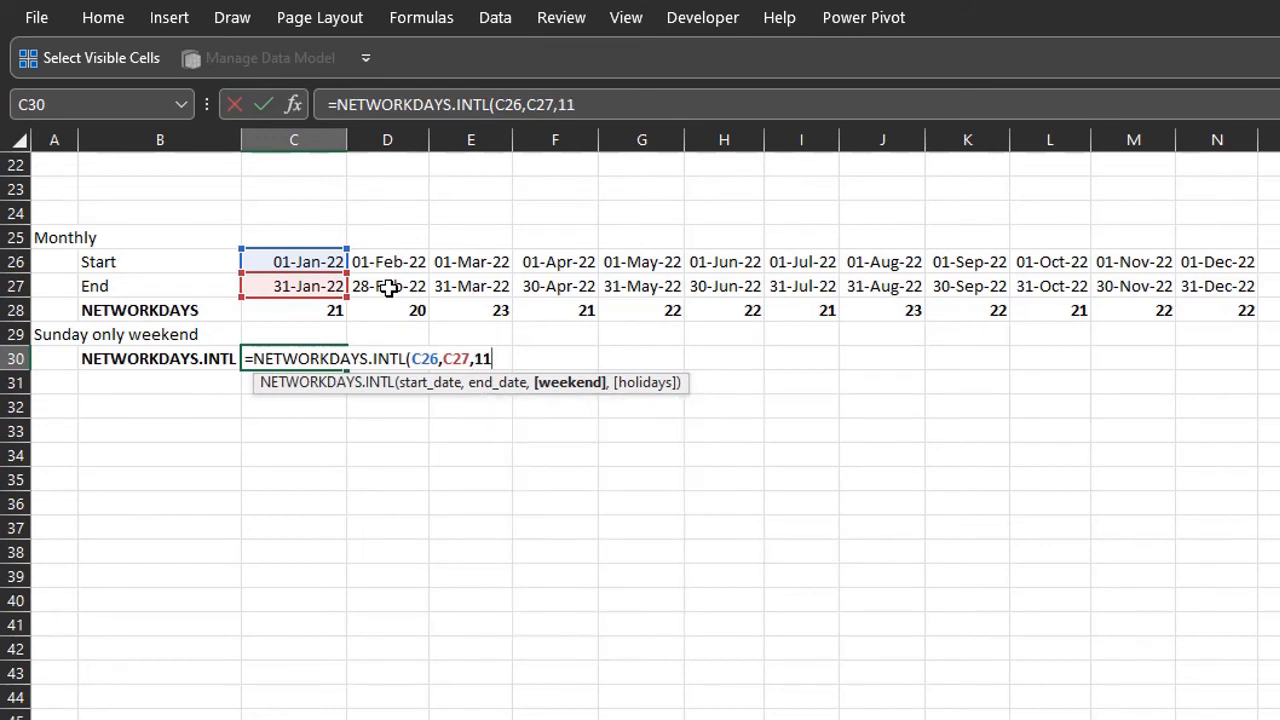
text())
key(Return)
- Fill the C30 NETWORKDAYS.INTL formula across to N30
click(332, 359)
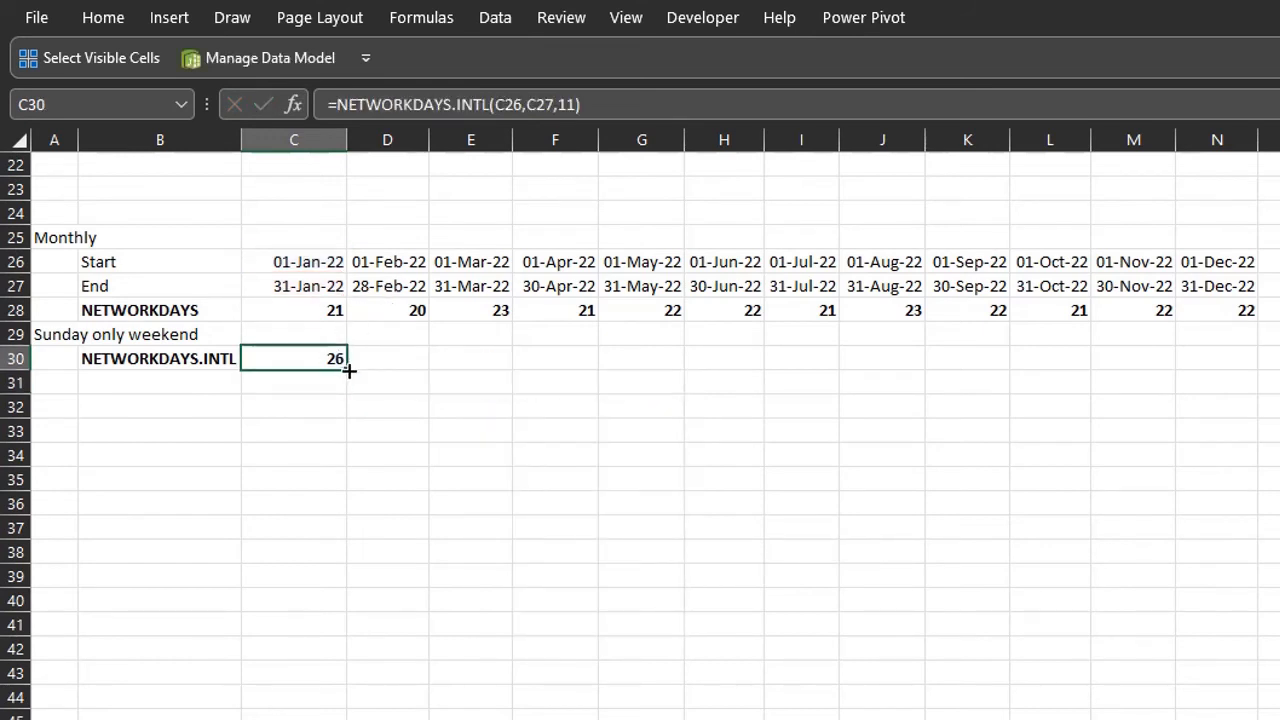
drag(349, 370, 1231, 383)
click(1155, 400)
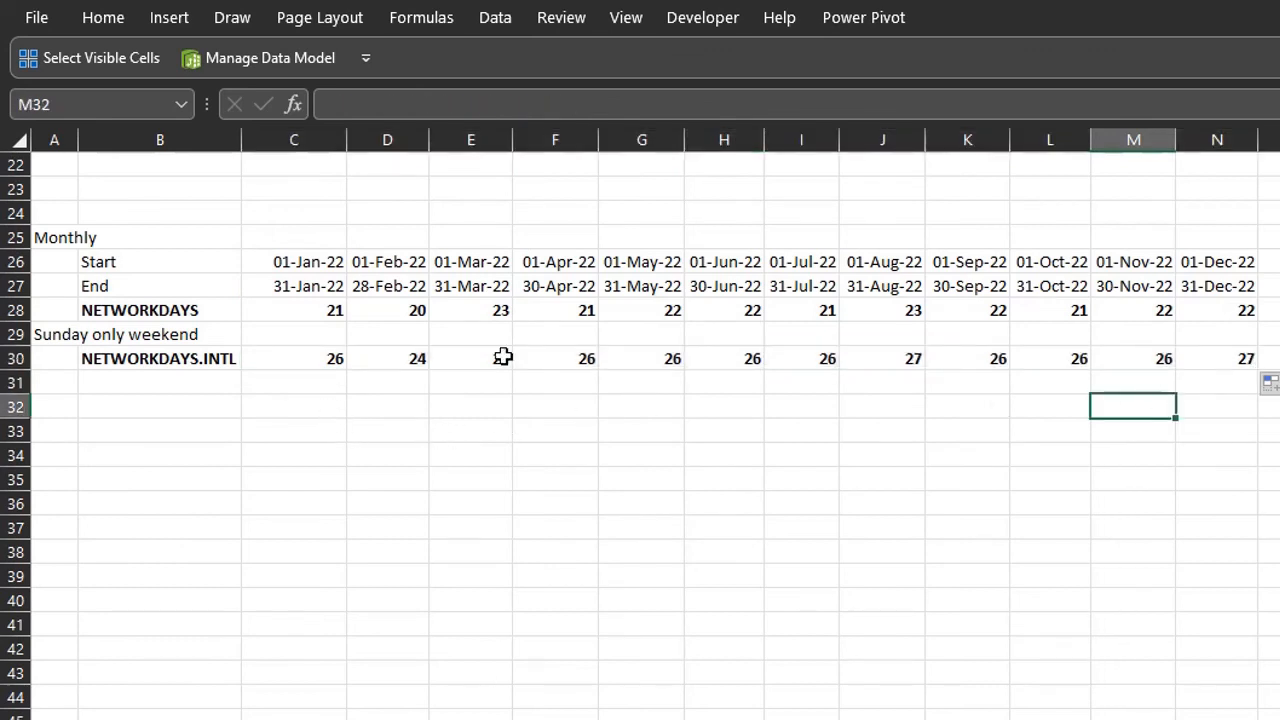
click(1274, 357)
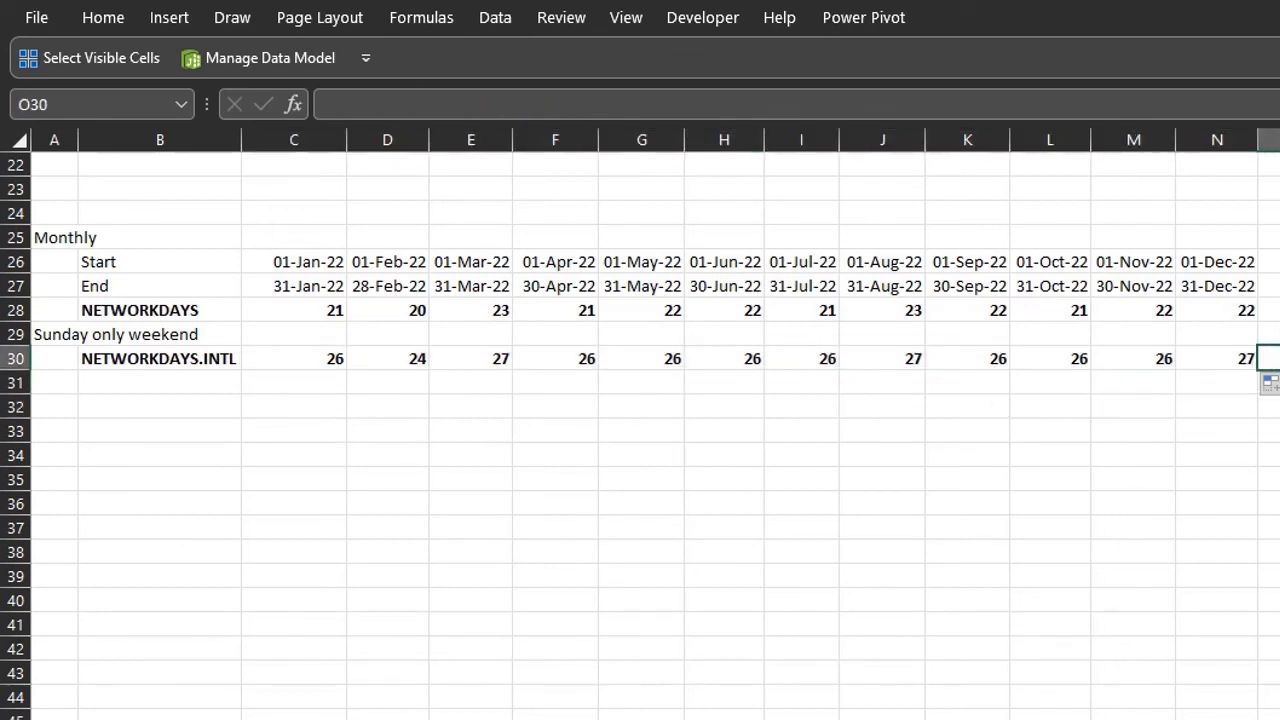